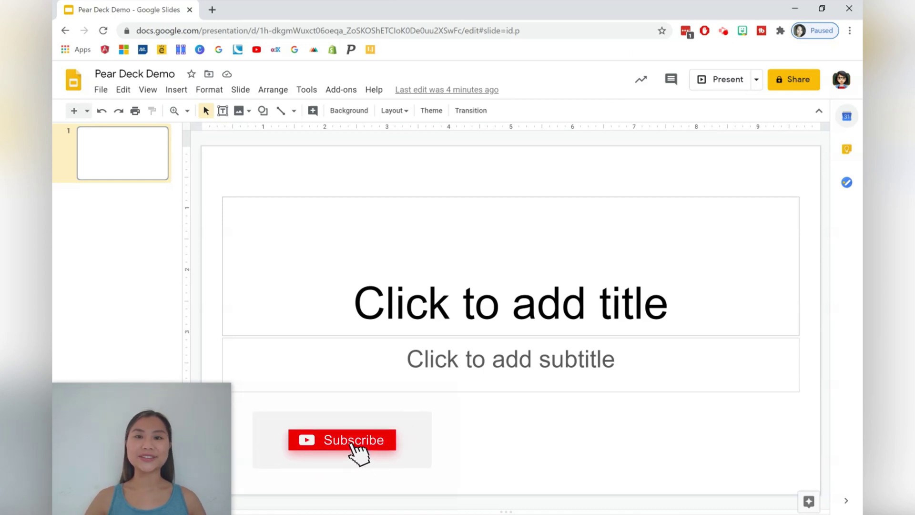
# Launch the Pear Deck for Google Slides add-on and bring up its lesson-mode choice.
pyautogui.click(353, 92)
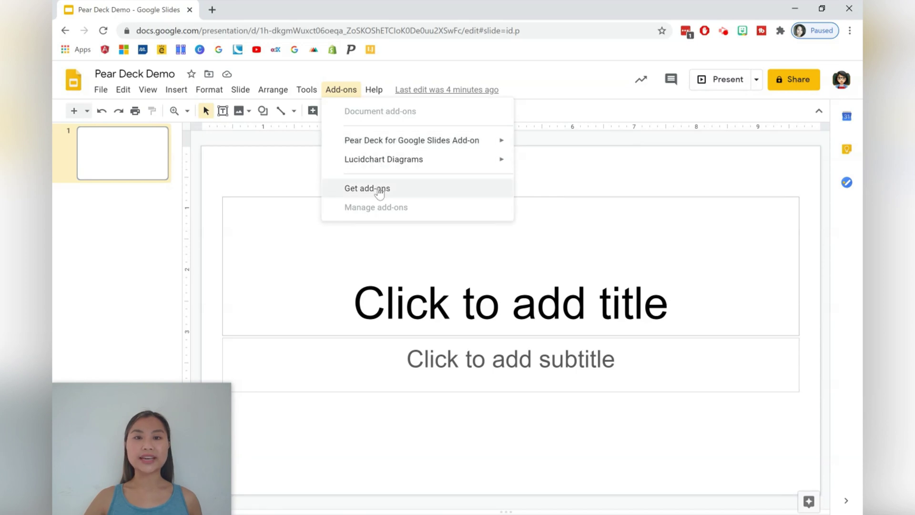
pyautogui.moveTo(416, 143)
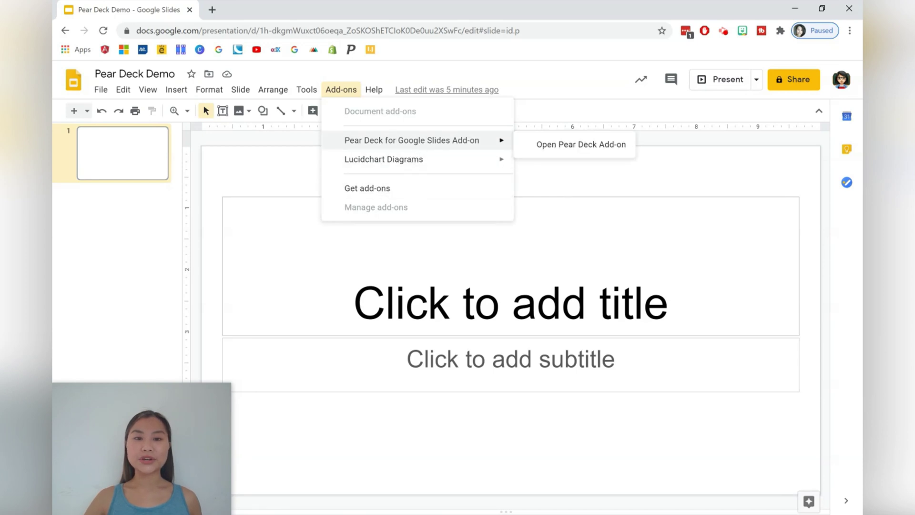
pyautogui.click(537, 150)
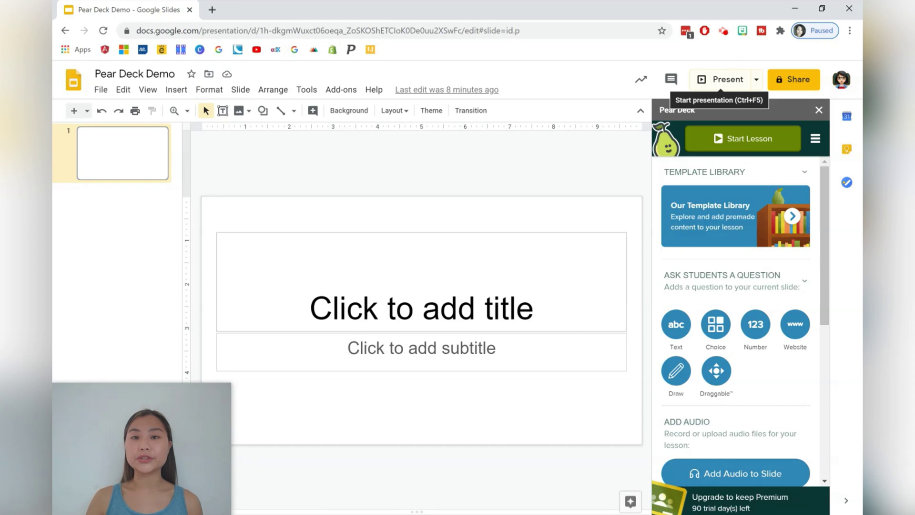
pyautogui.click(746, 139)
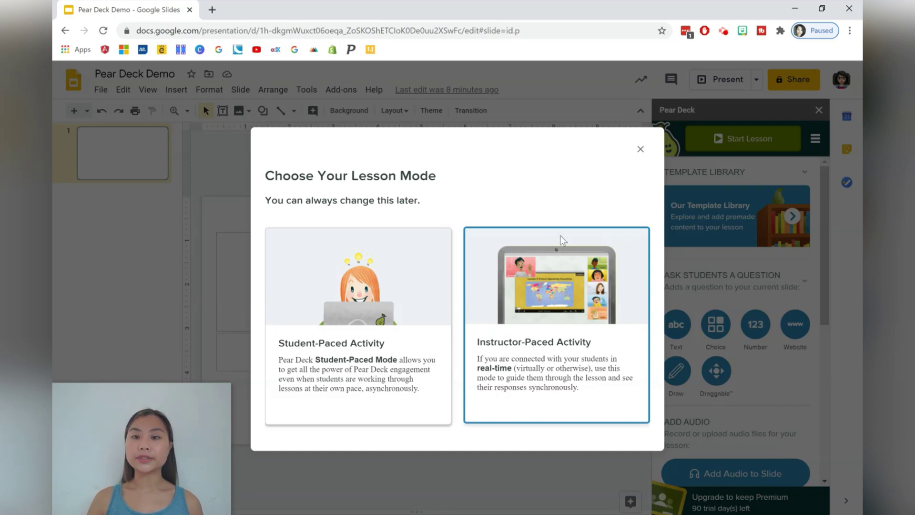
pyautogui.click(639, 149)
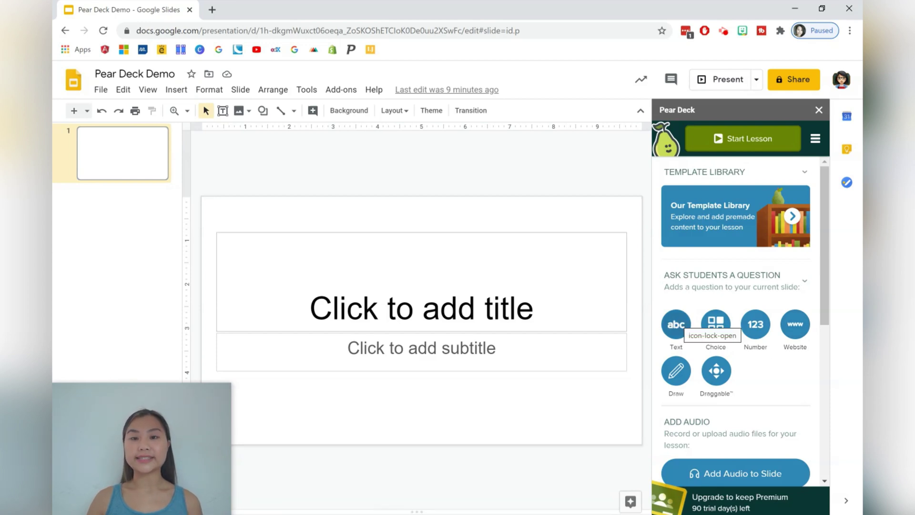
pyautogui.scroll(-3, 739, 357)
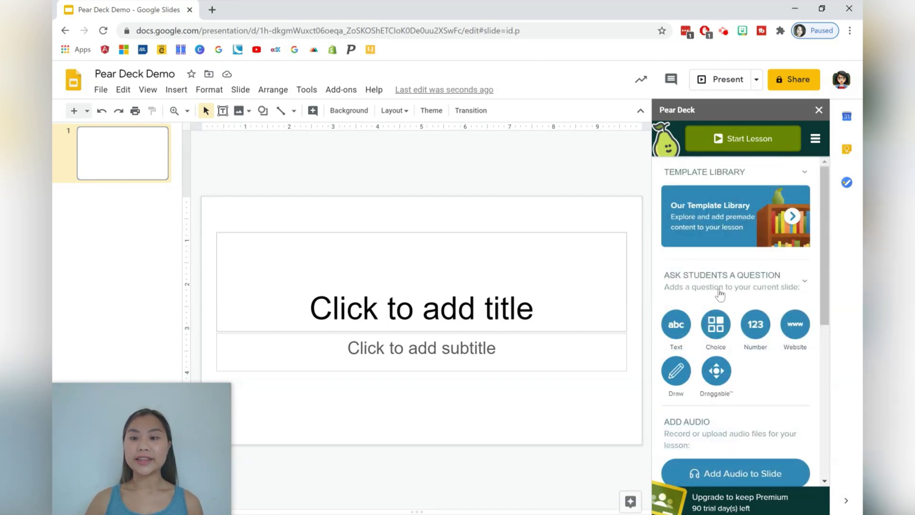
# Title the slide 'Is it possible for humans to travel to the moon in 1 month?'.
pyautogui.click(532, 312)
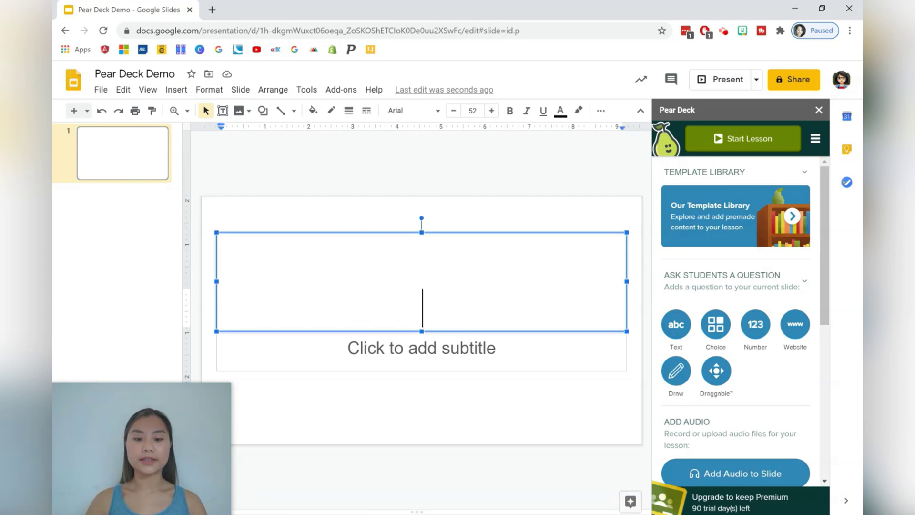
pyautogui.write('Is it possible')
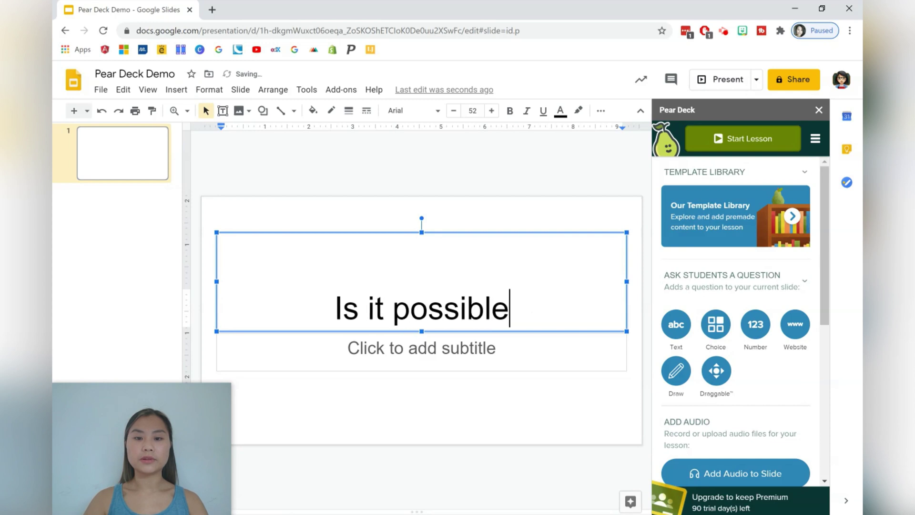
pyautogui.write(' for humans t')
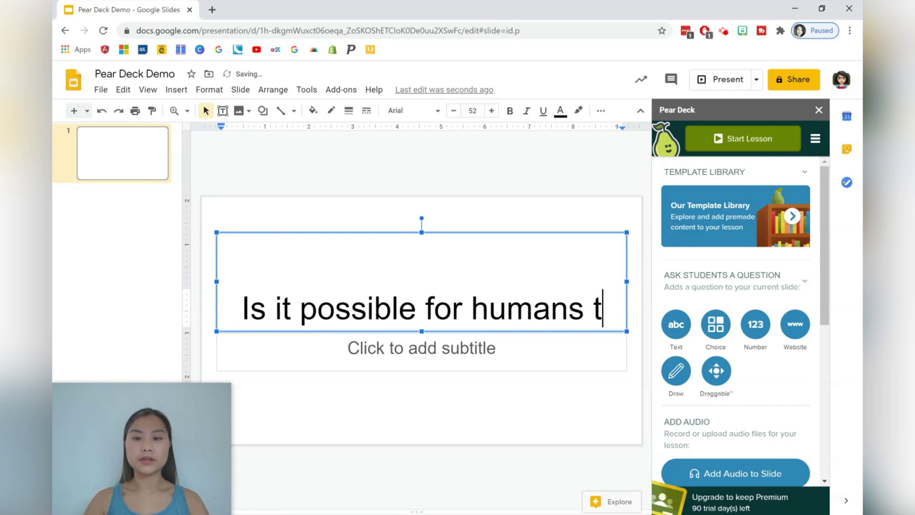
pyautogui.write('o travel to the mo')
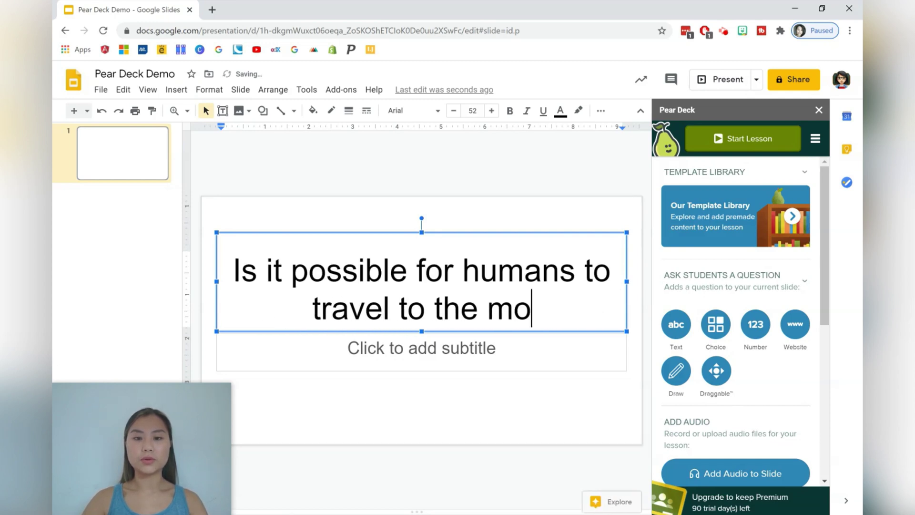
pyautogui.write('on in 1 mon')
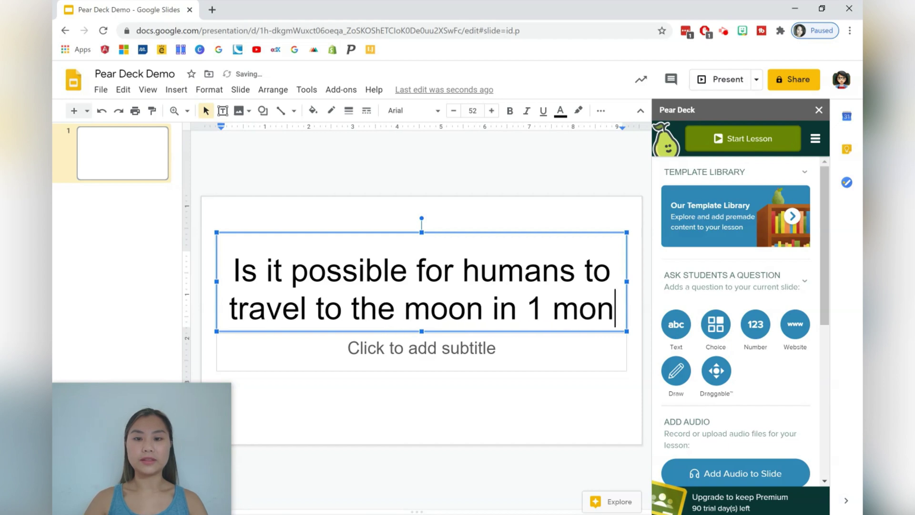
pyautogui.write('th?')
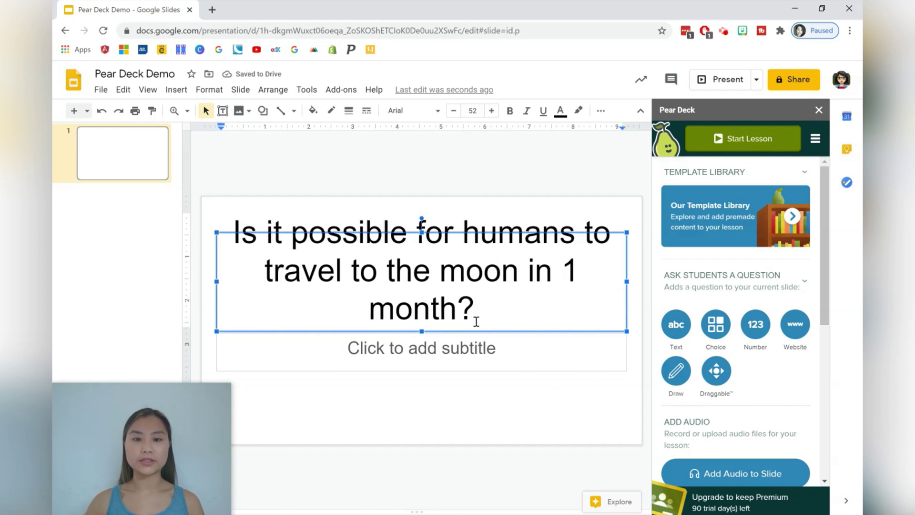
pyautogui.moveTo(475, 319); pyautogui.dragTo(207, 207)
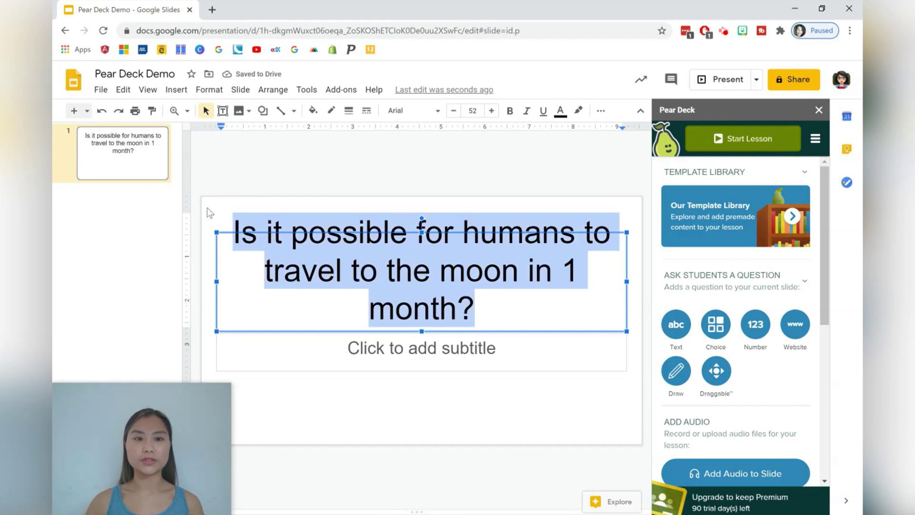
# Shrink the title font to 48 pt so it sits on two lines.
pyautogui.click(452, 111)
pyautogui.click(452, 112)
pyautogui.click(452, 112)
pyautogui.click(453, 112)
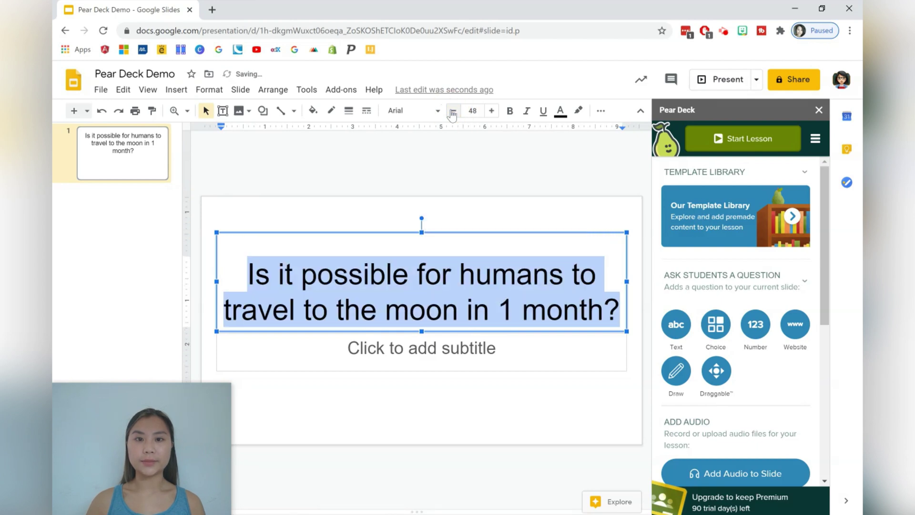
pyautogui.click(524, 371)
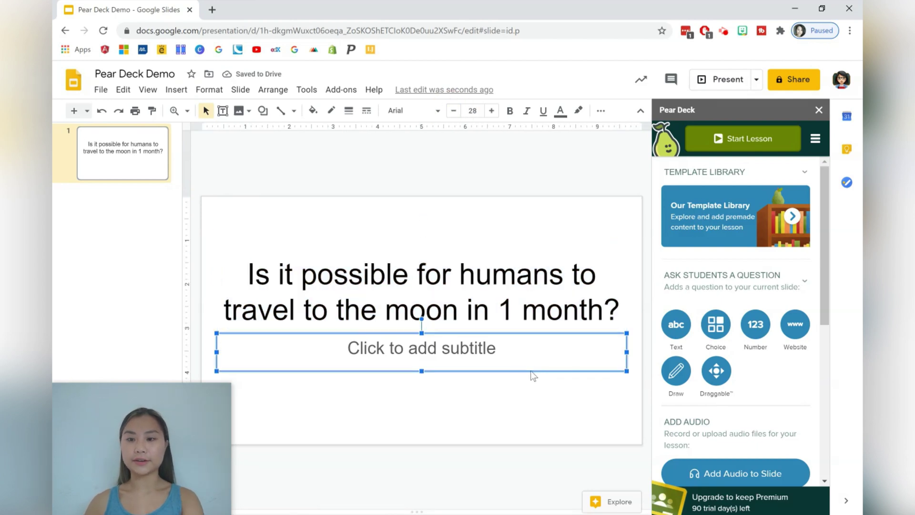
pyautogui.click(549, 373)
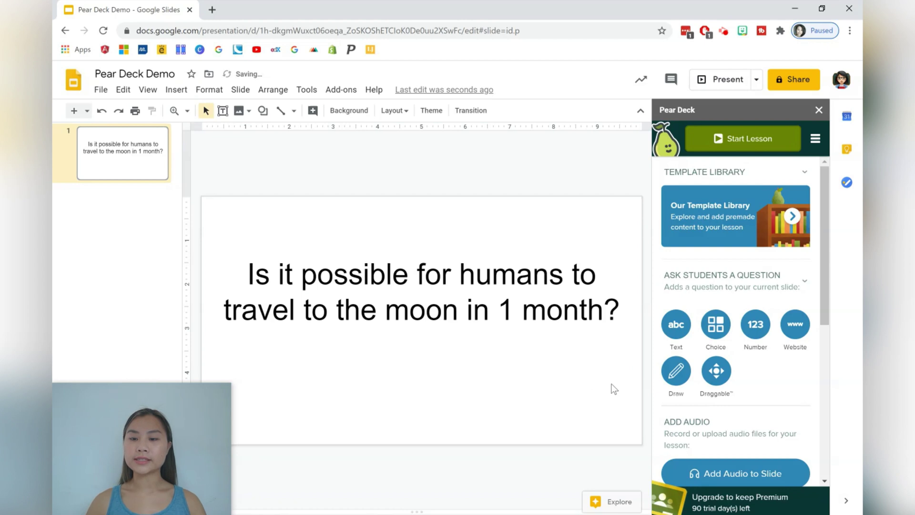
pyautogui.click(725, 334)
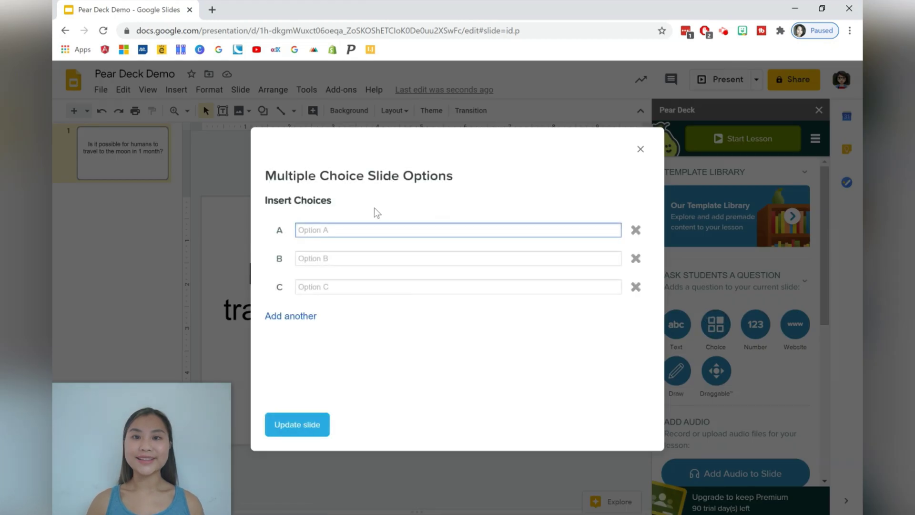
# Make the moon slide a Pear Deck multiple-choice question with answers Yes and No.
pyautogui.click(365, 228)
pyautogui.write('Yes')
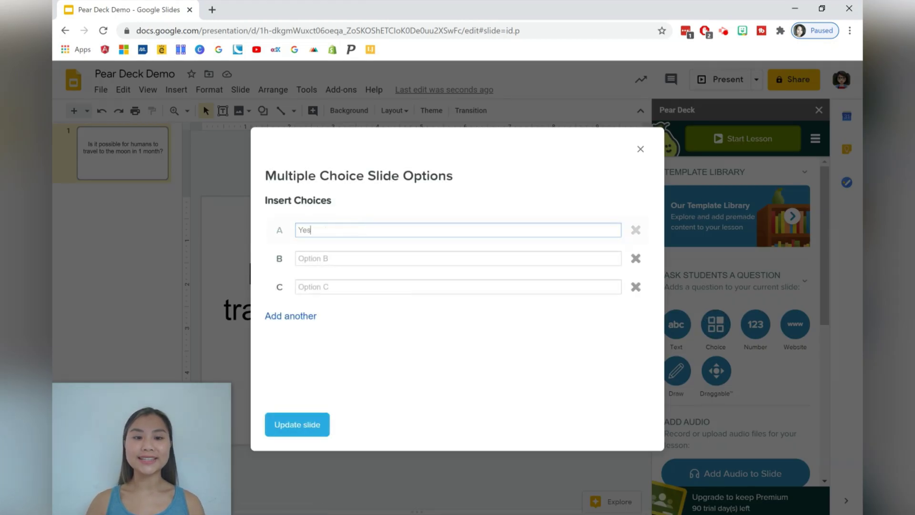
pyautogui.click(458, 258)
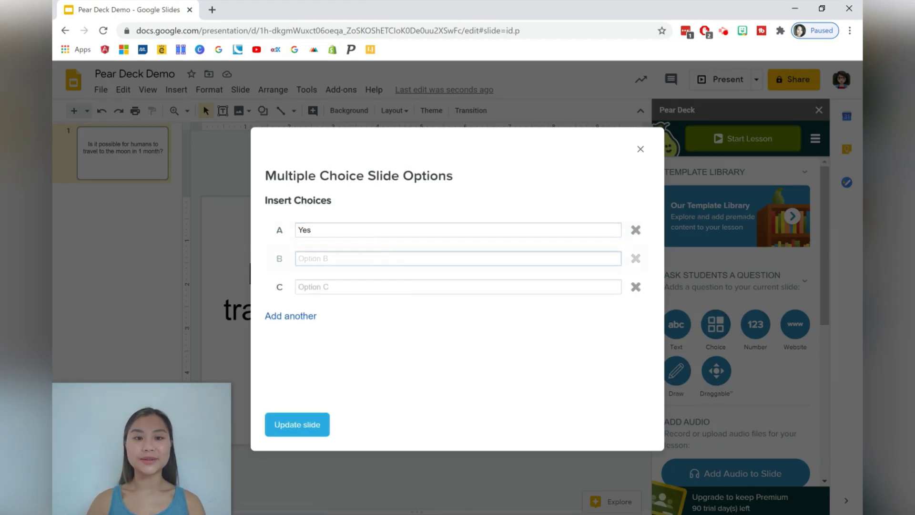
pyautogui.write('No')
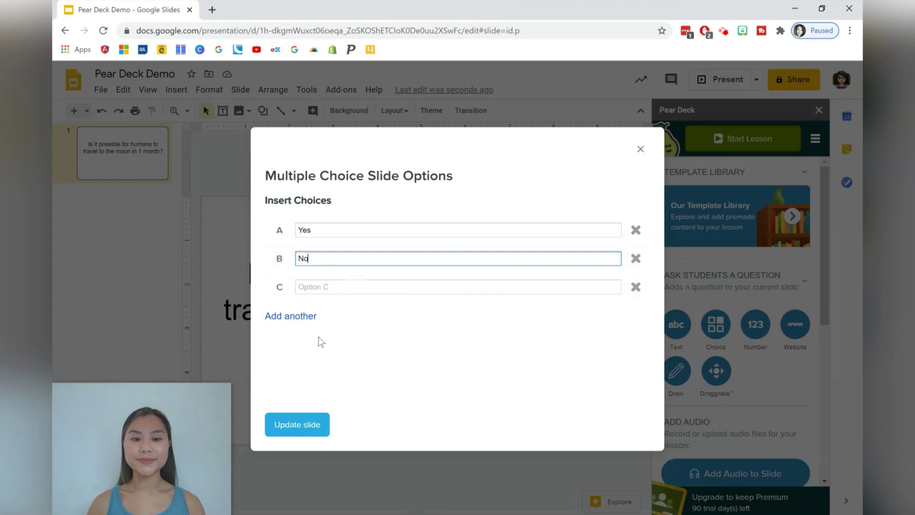
pyautogui.click(302, 424)
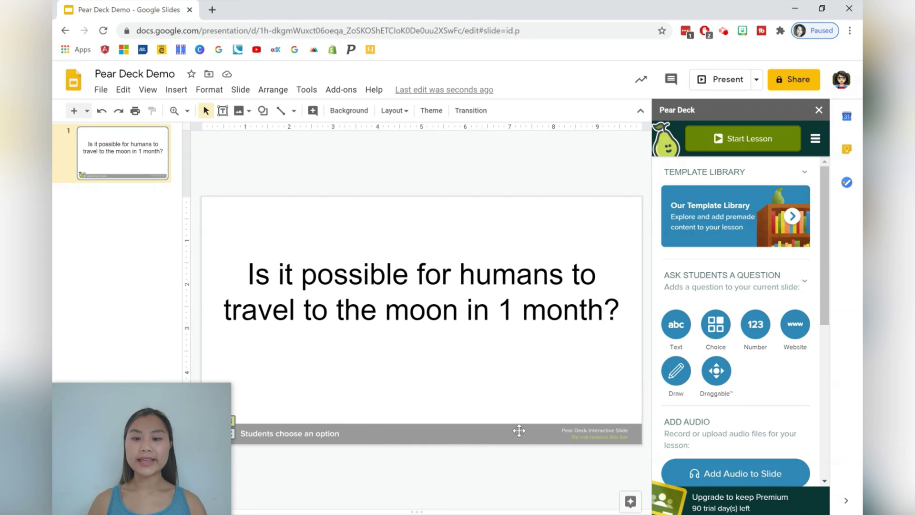
pyautogui.click(559, 431)
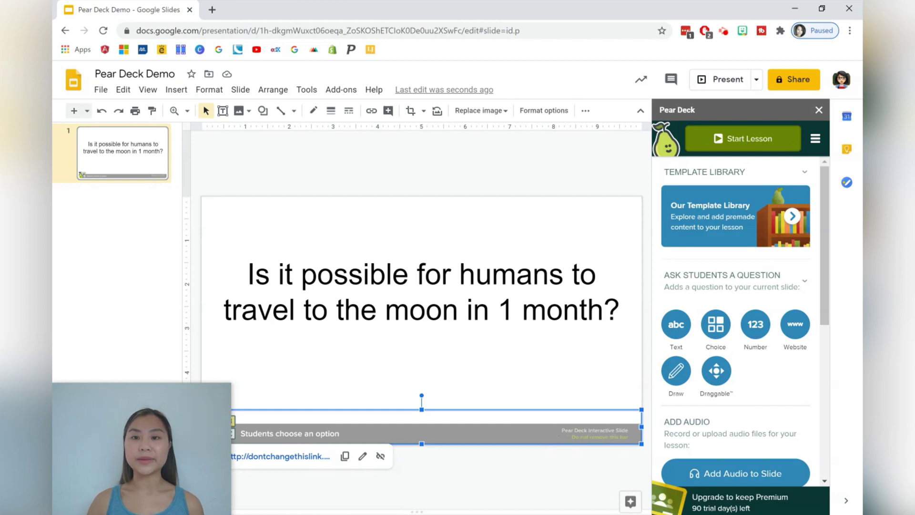
pyautogui.click(571, 460)
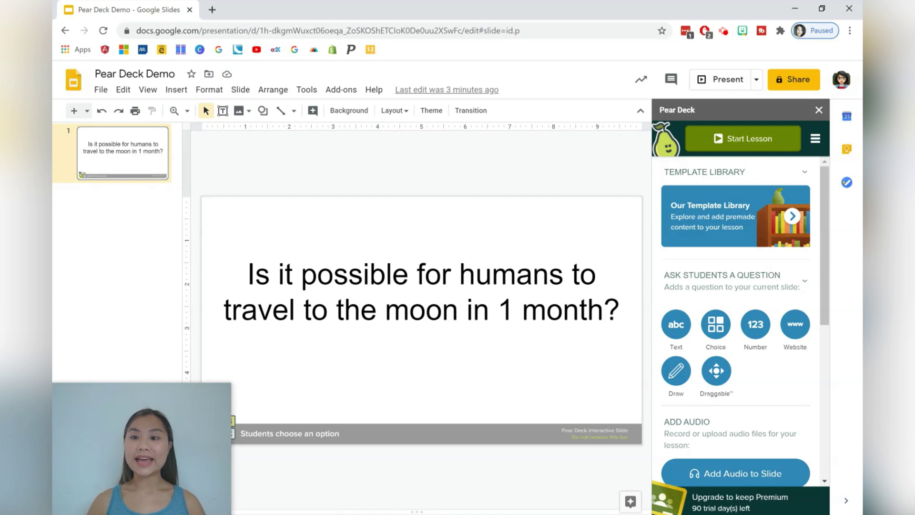
# Browse Pear Deck's template library to the Beginning of Lesson templates.
pyautogui.click(792, 216)
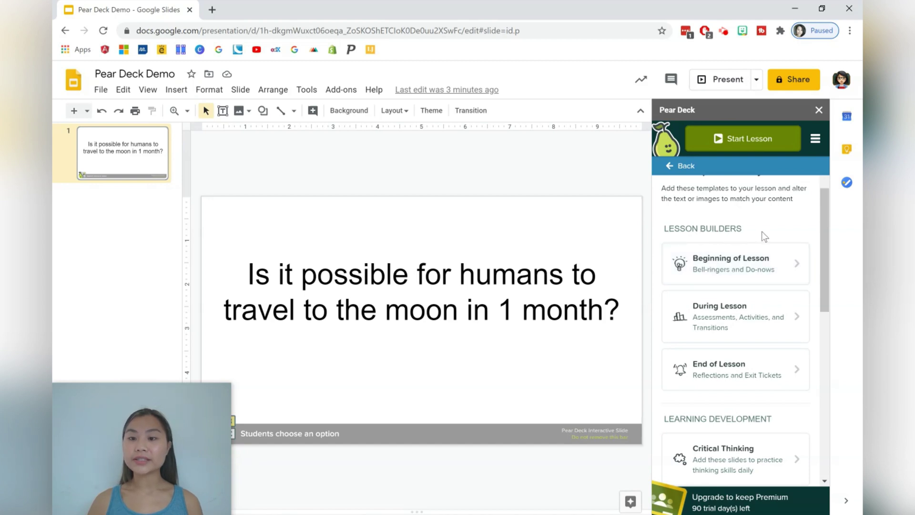
pyautogui.scroll(-1, 762, 231)
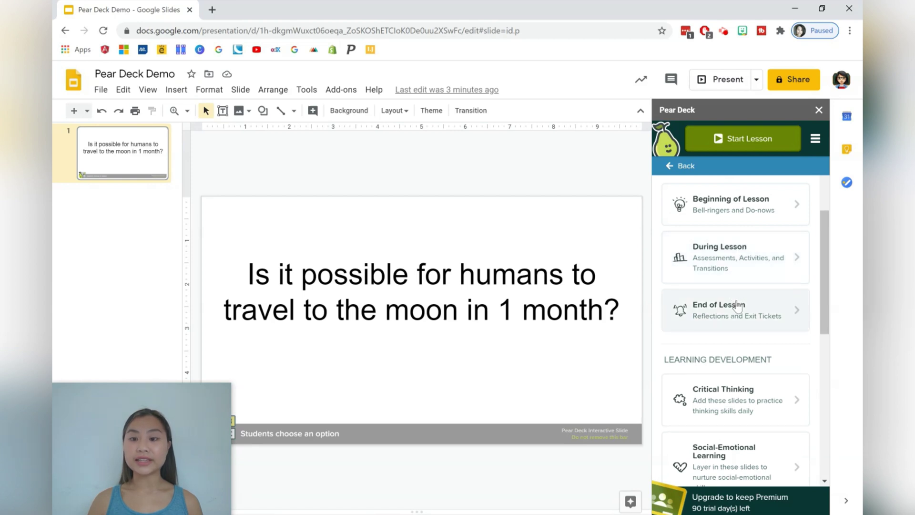
pyautogui.scroll(-1, 739, 305)
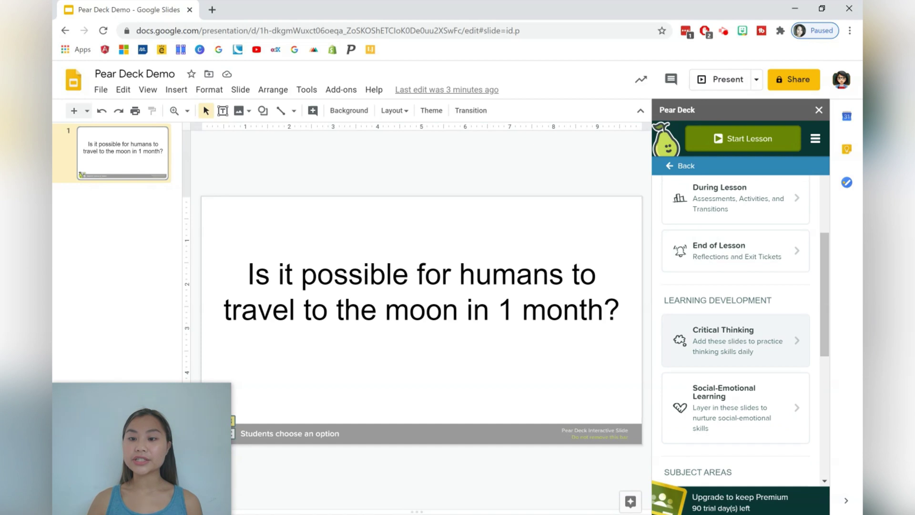
pyautogui.scroll(-3, 747, 399)
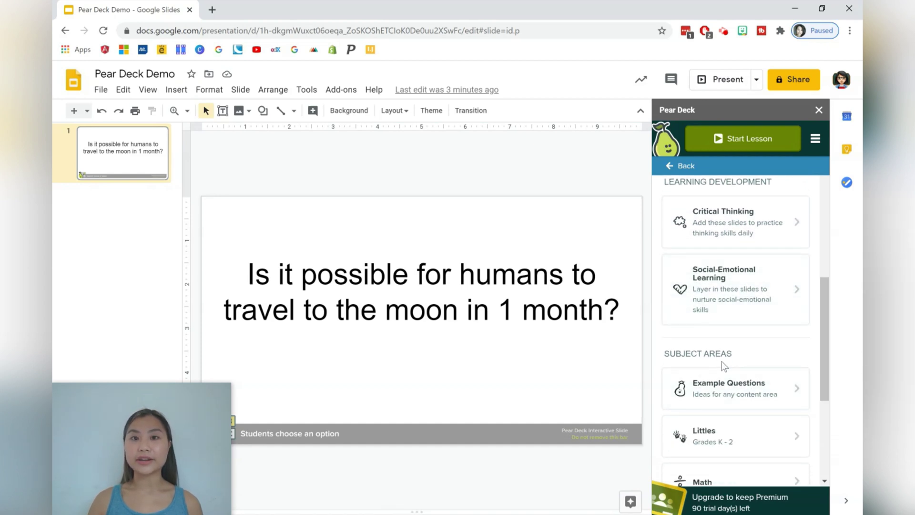
pyautogui.scroll(6, 722, 365)
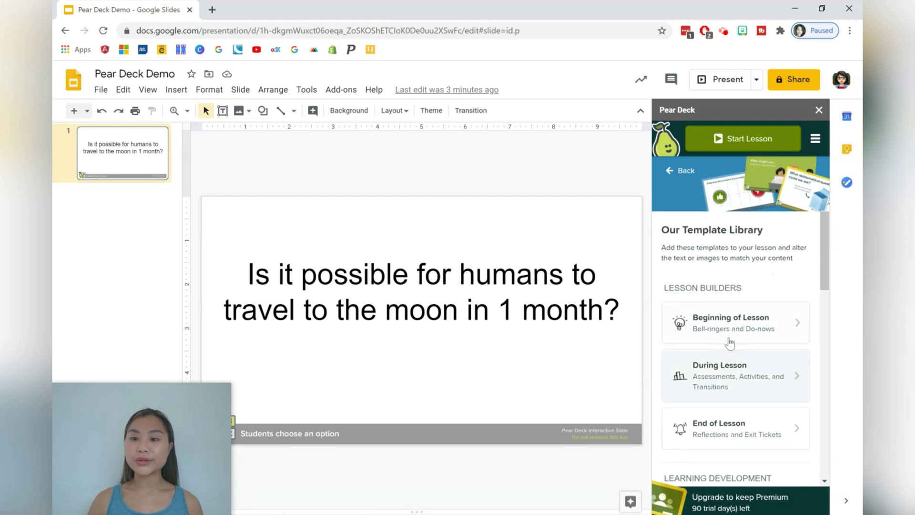
pyautogui.click(730, 329)
pyautogui.scroll(-4, 730, 318)
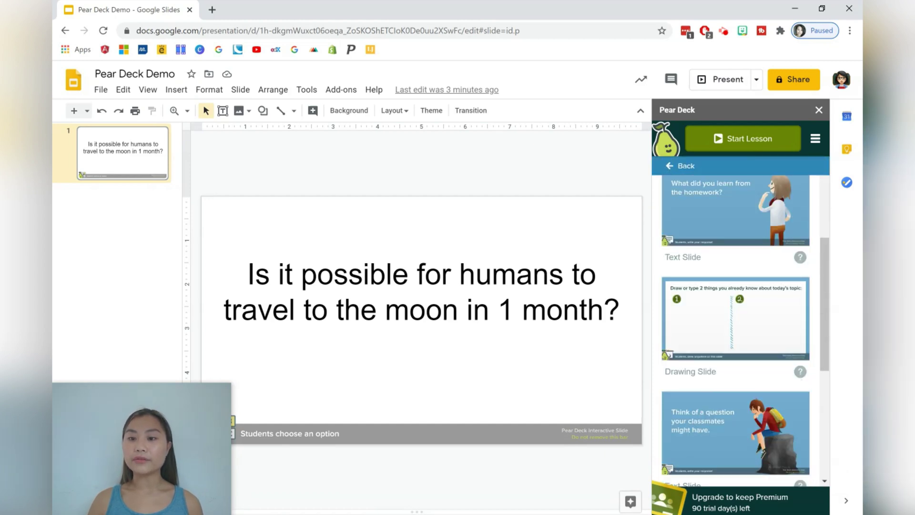
pyautogui.scroll(-2, 735, 331)
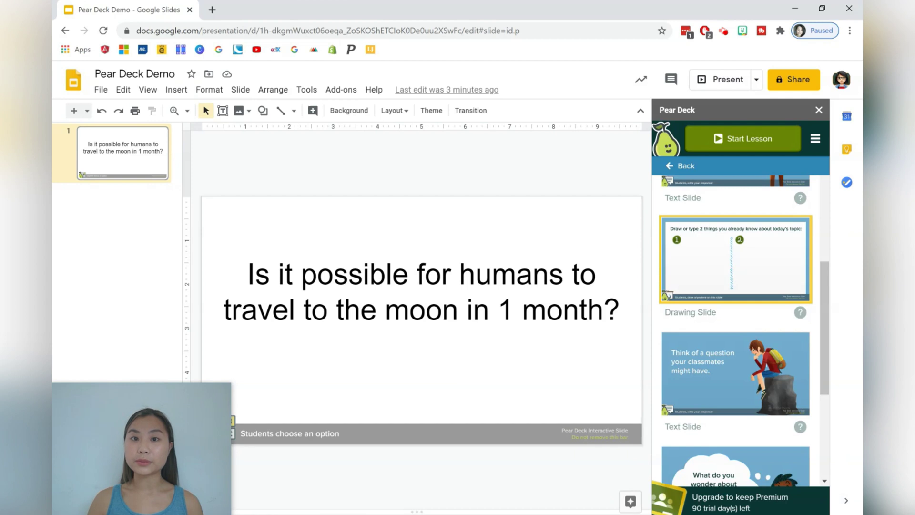
# Insert the Drawing Slide template and change 'today's' to 'yesterday's' in its prompt.
pyautogui.click(718, 274)
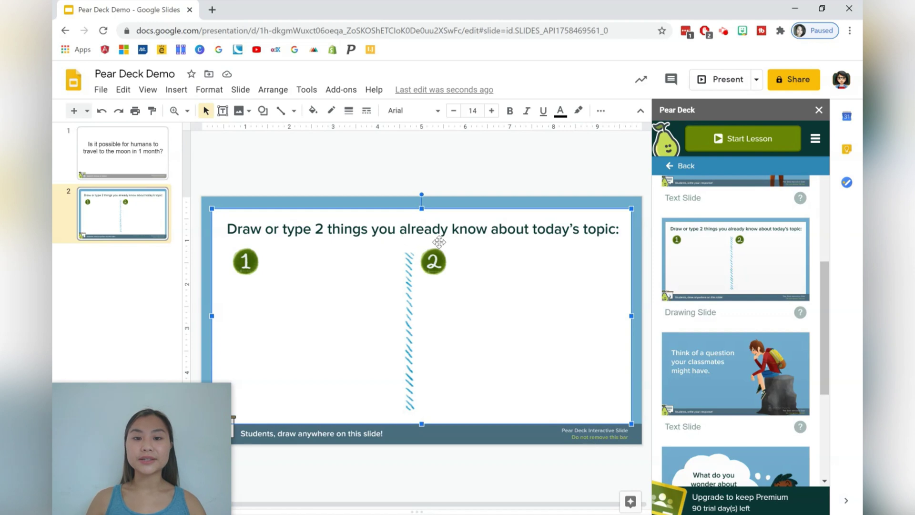
pyautogui.click(554, 231)
pyautogui.moveTo(532, 229); pyautogui.dragTo(579, 229)
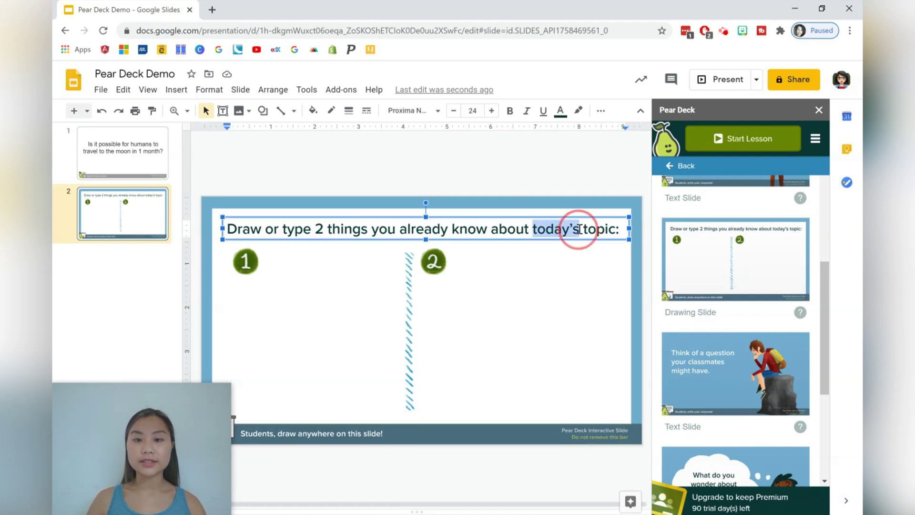
pyautogui.press('BackSpace')
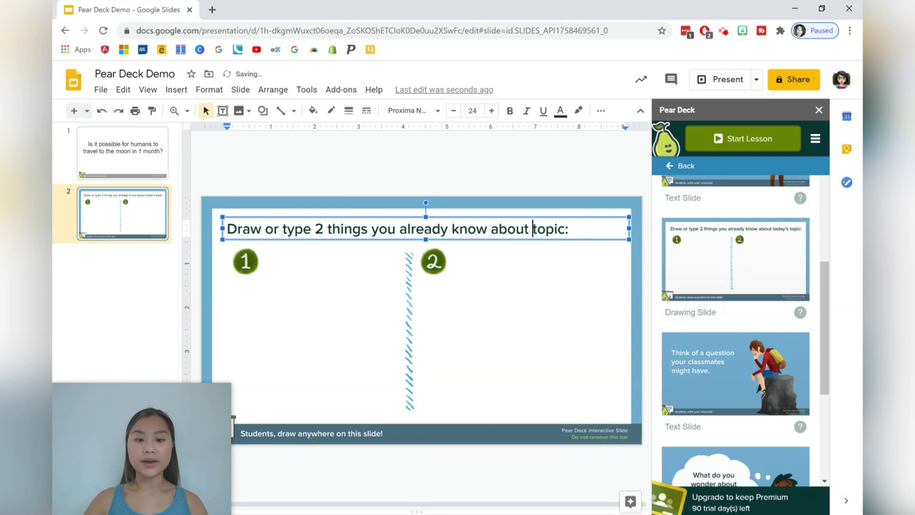
pyautogui.write('yester')
pyautogui.write("day's")
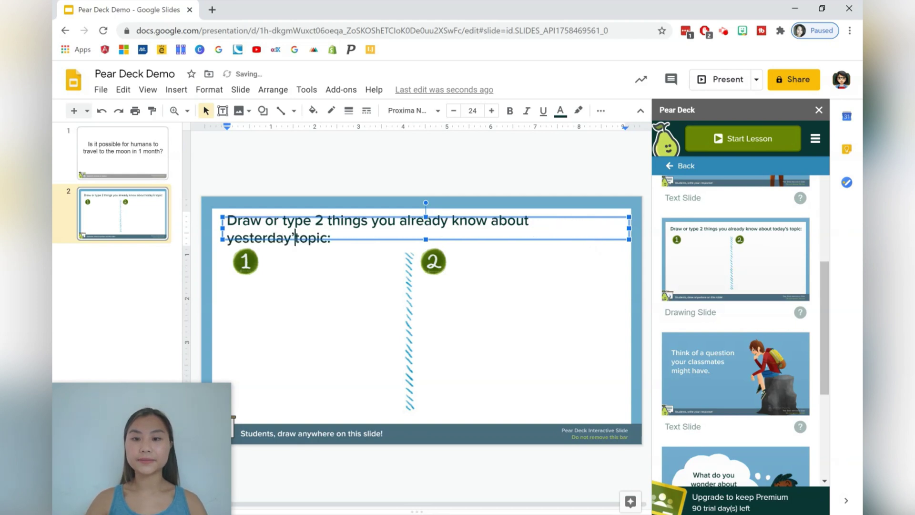
pyautogui.click(639, 265)
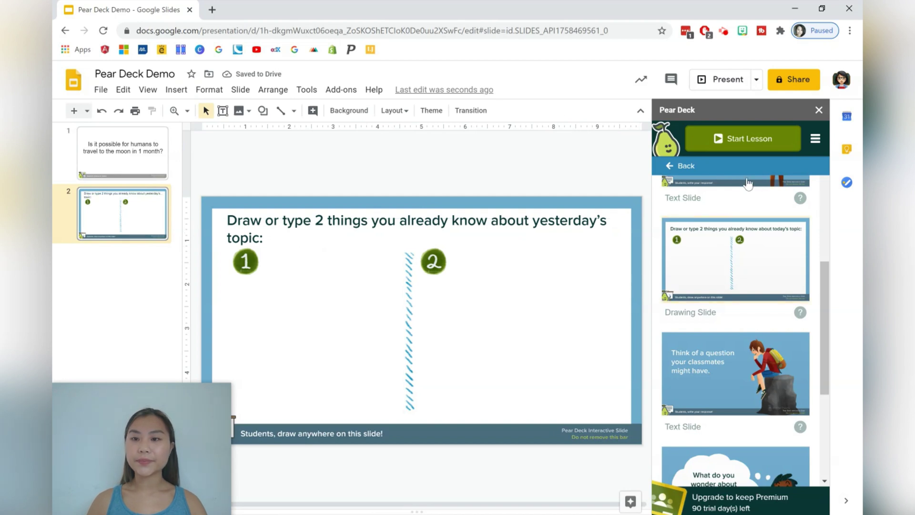
pyautogui.click(687, 169)
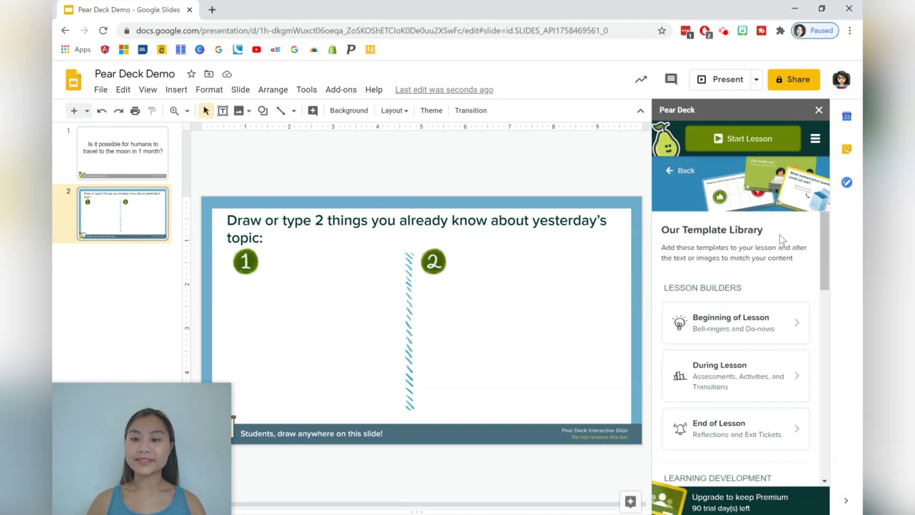
# Insert the During Lesson mind-map Drawing Slide as slide 3.
pyautogui.scroll(-1, 785, 288)
pyautogui.click(767, 306)
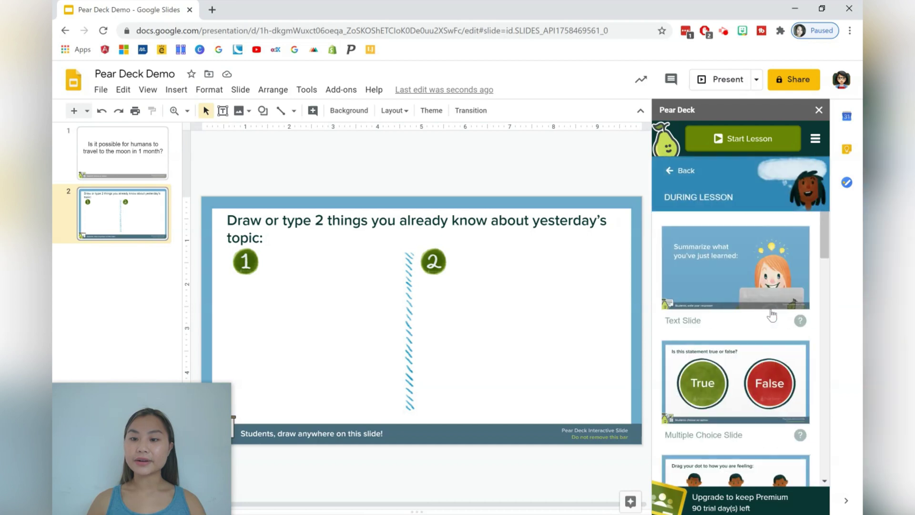
pyautogui.scroll(-4, 736, 310)
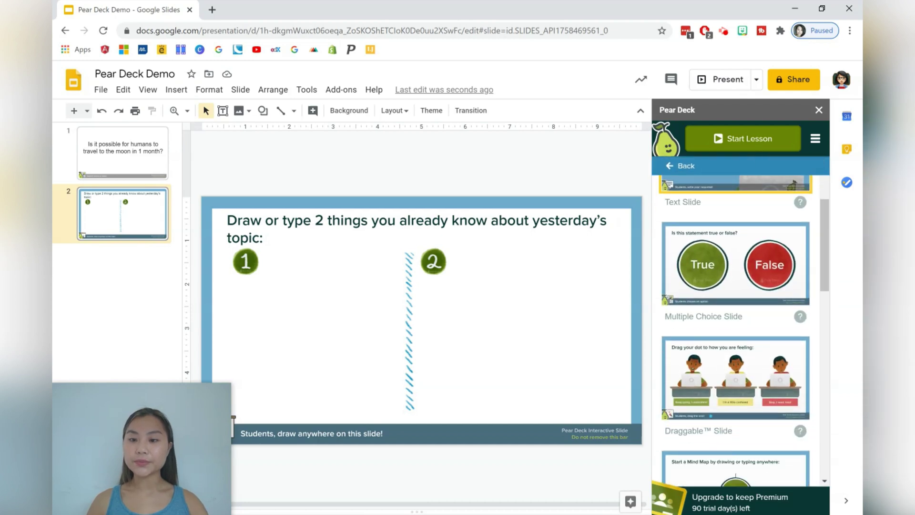
pyautogui.scroll(-1, 745, 305)
pyautogui.click(744, 303)
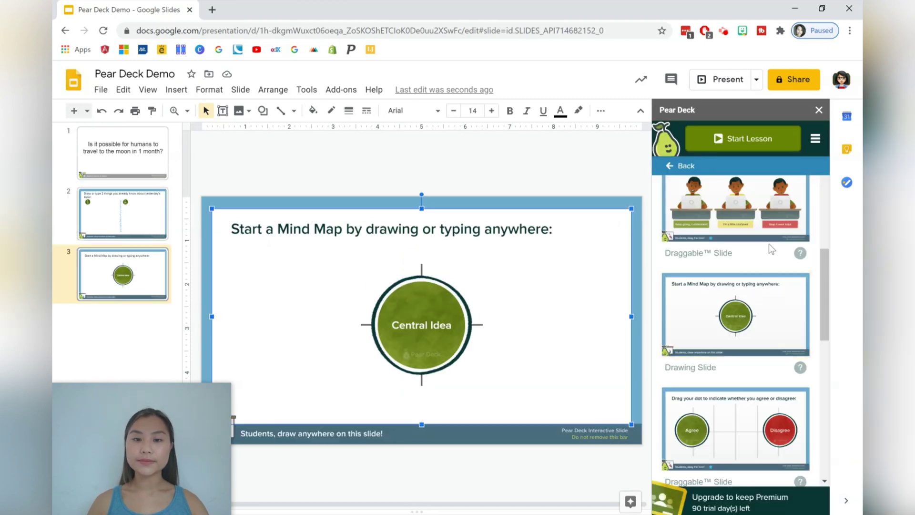
pyautogui.scroll(-1, 769, 245)
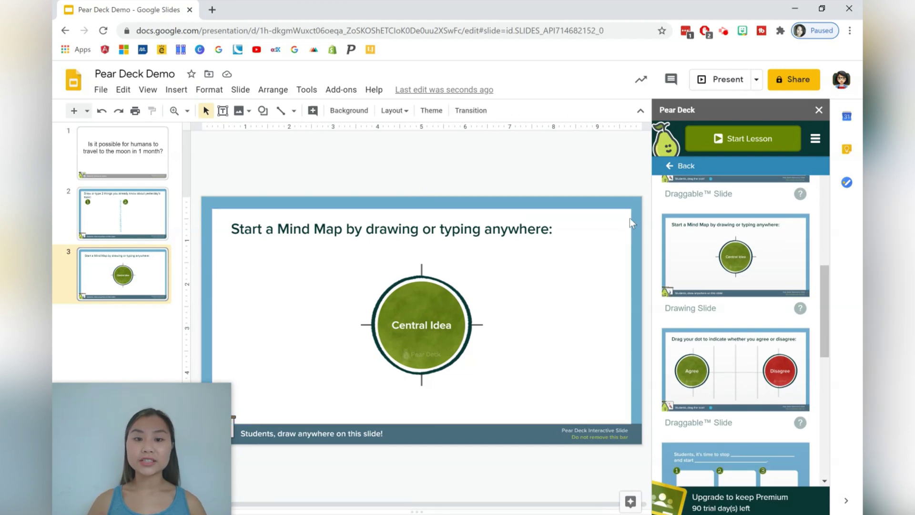
# Rename the mind map's centre label from 'Central Idea' to 'Ideas'.
pyautogui.click(430, 325)
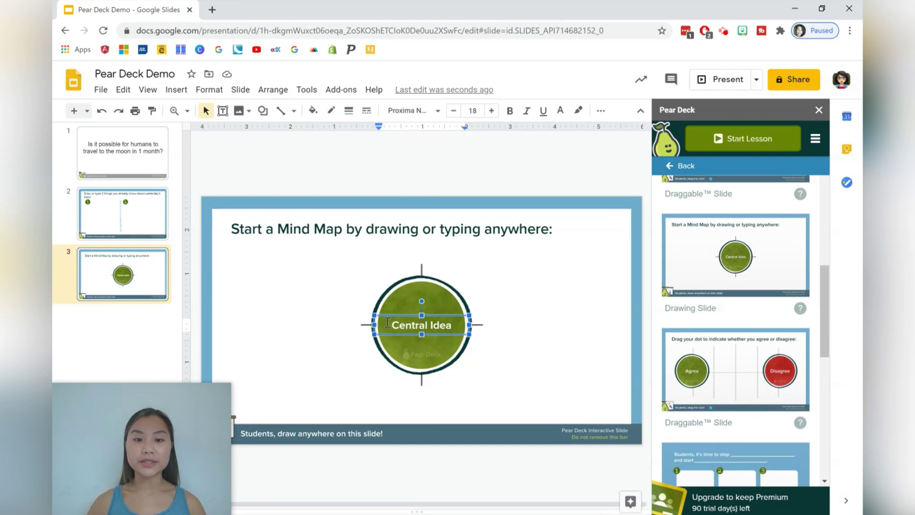
pyautogui.moveTo(388, 323); pyautogui.dragTo(483, 314)
pyautogui.write('Ideas')
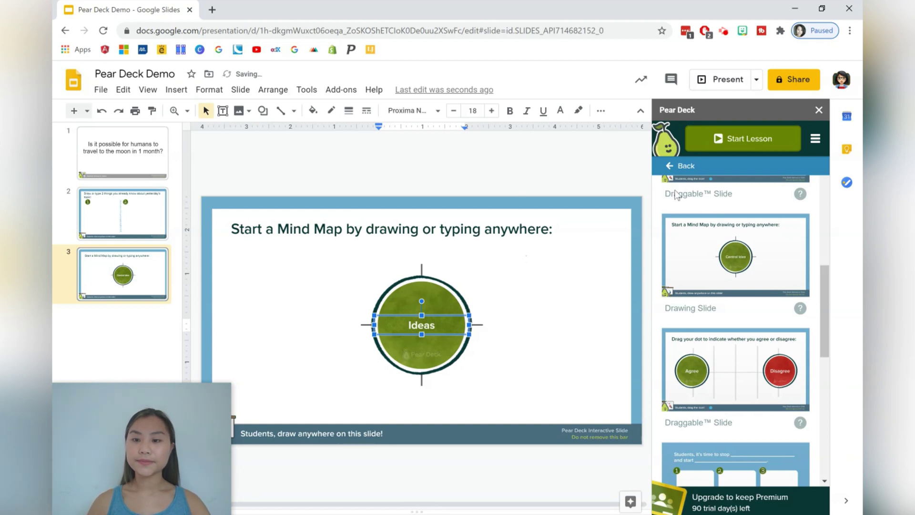
pyautogui.click(773, 248)
pyautogui.scroll(-1, 768, 250)
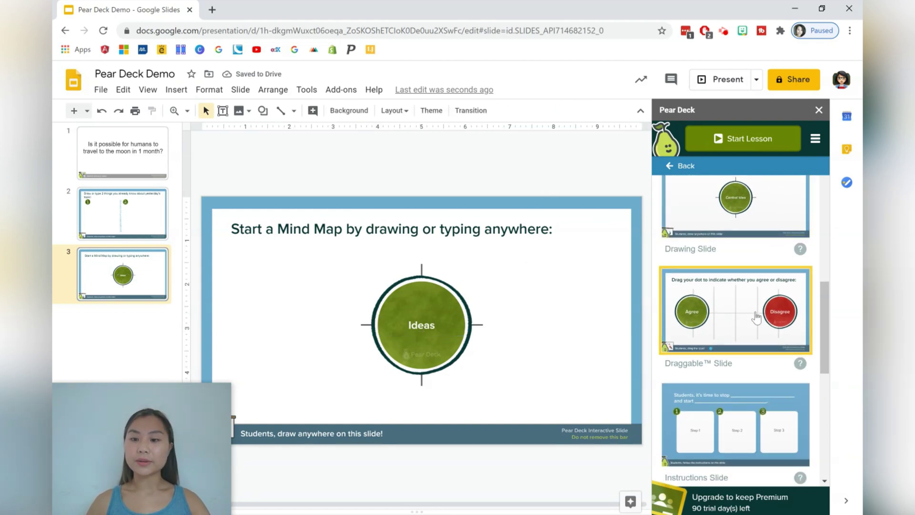
pyautogui.scroll(-1, 755, 313)
# Insert the Critical Thinking 'Consider different viewpoints' drawing slide with two heads as slide 4.
pyautogui.moveTo(825, 348); pyautogui.dragTo(825, 265)
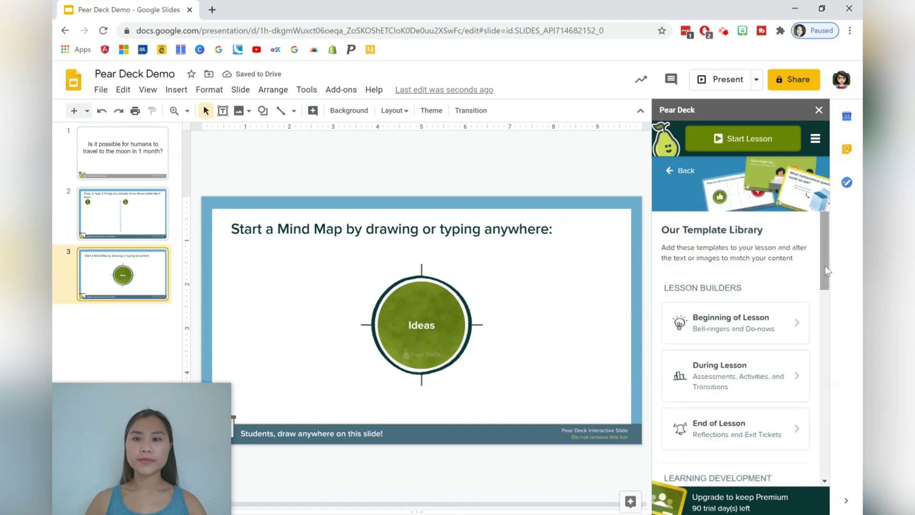
pyautogui.scroll(-4, 823, 263)
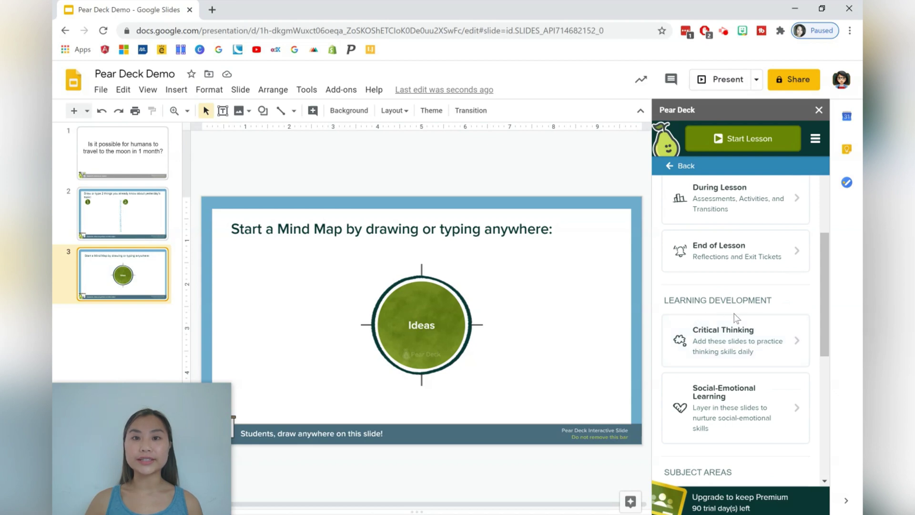
pyautogui.click(767, 360)
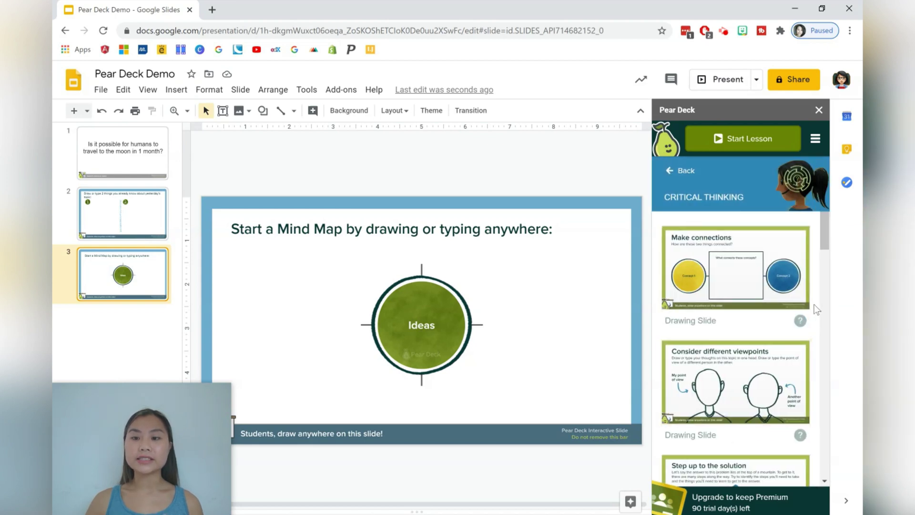
pyautogui.scroll(-2, 816, 309)
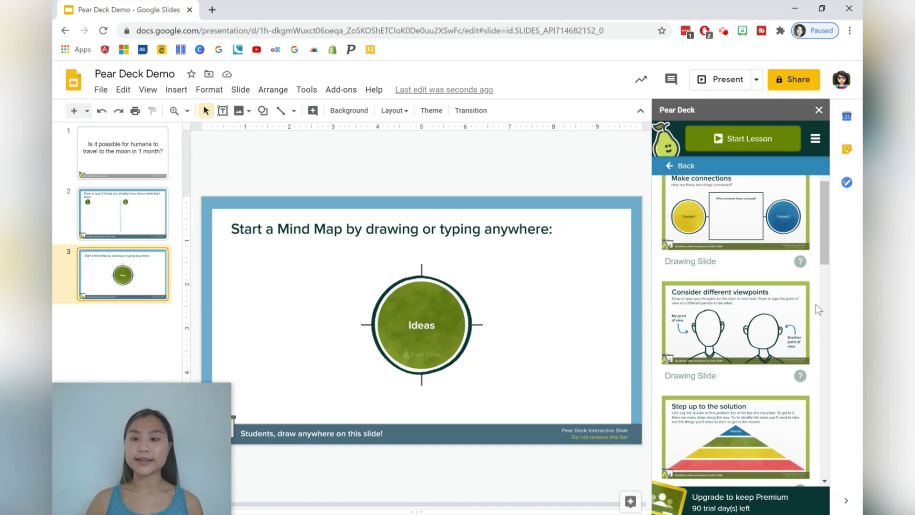
pyautogui.click(736, 324)
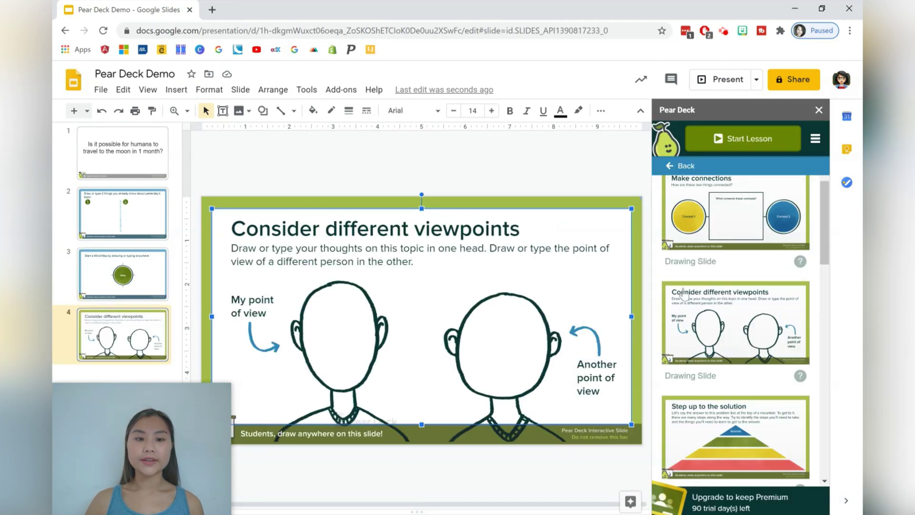
pyautogui.click(637, 212)
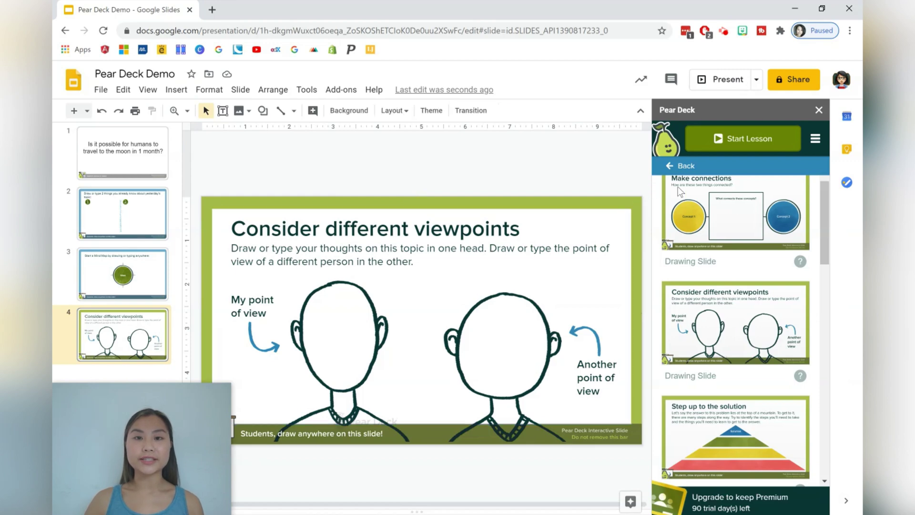
pyautogui.scroll(-2, 783, 222)
pyautogui.scroll(2, 736, 329)
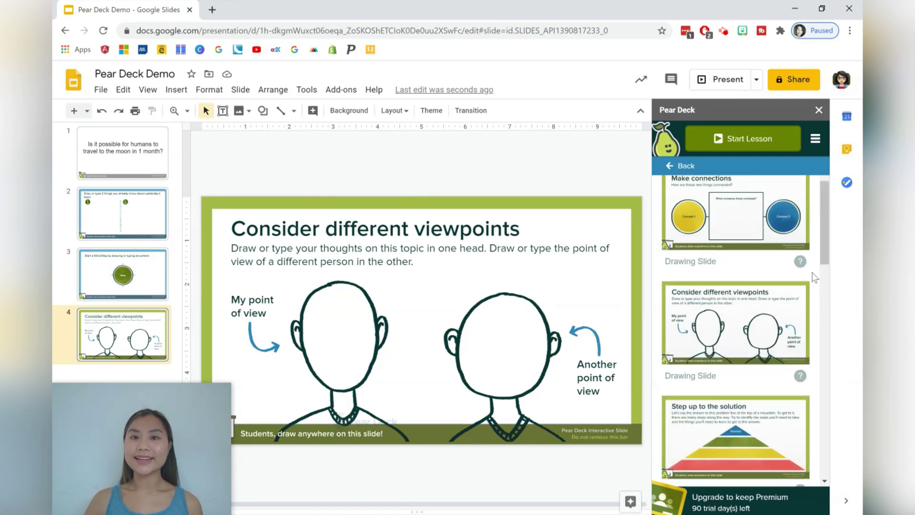
pyautogui.click(682, 167)
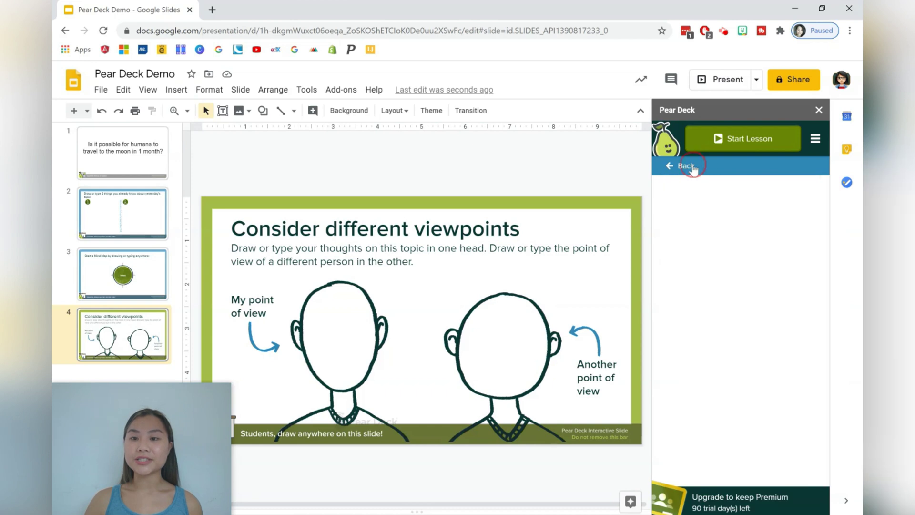
# Insert the Math Solve drawing slide and set its problem to 2x=8.
pyautogui.scroll(-2, 726, 284)
pyautogui.scroll(-5, 755, 286)
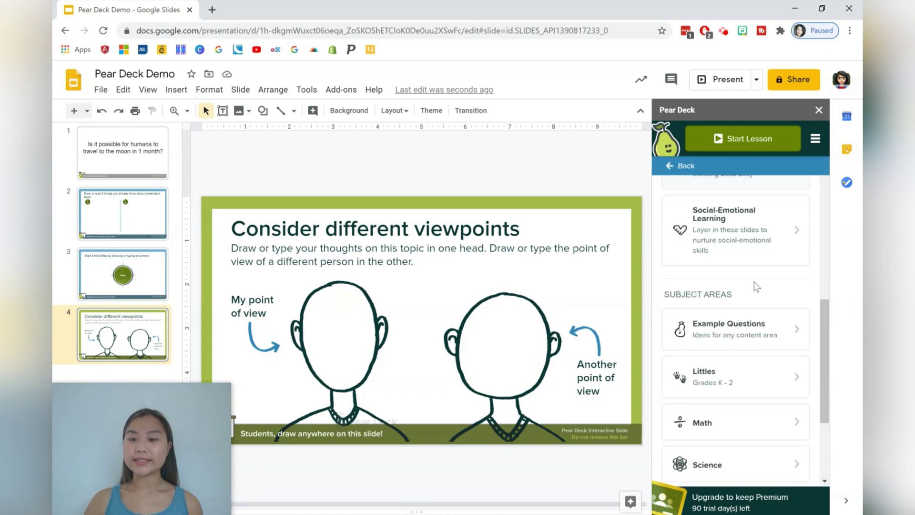
pyautogui.click(755, 370)
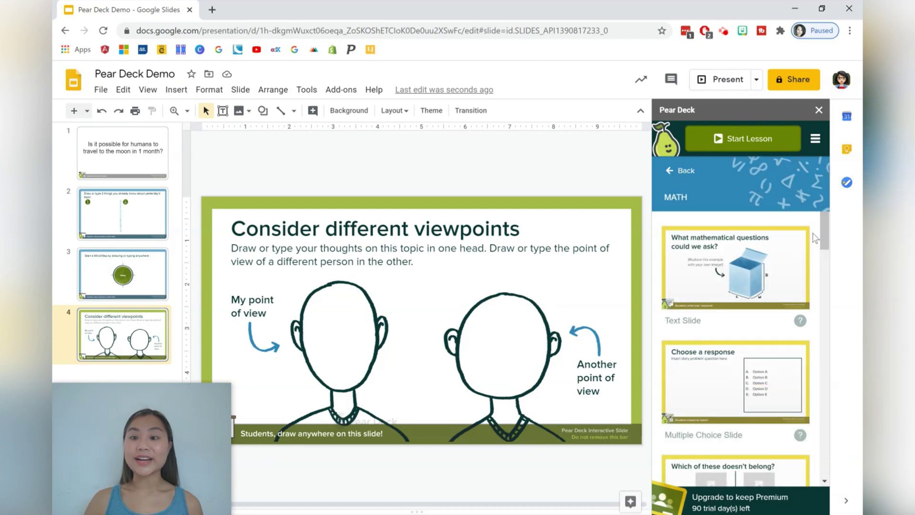
pyautogui.scroll(-5, 812, 236)
pyautogui.scroll(-6, 745, 331)
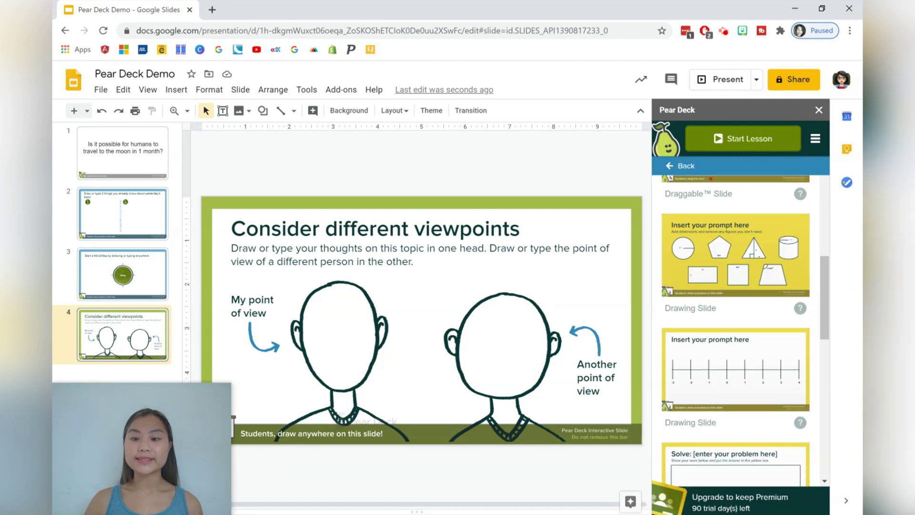
pyautogui.click(742, 348)
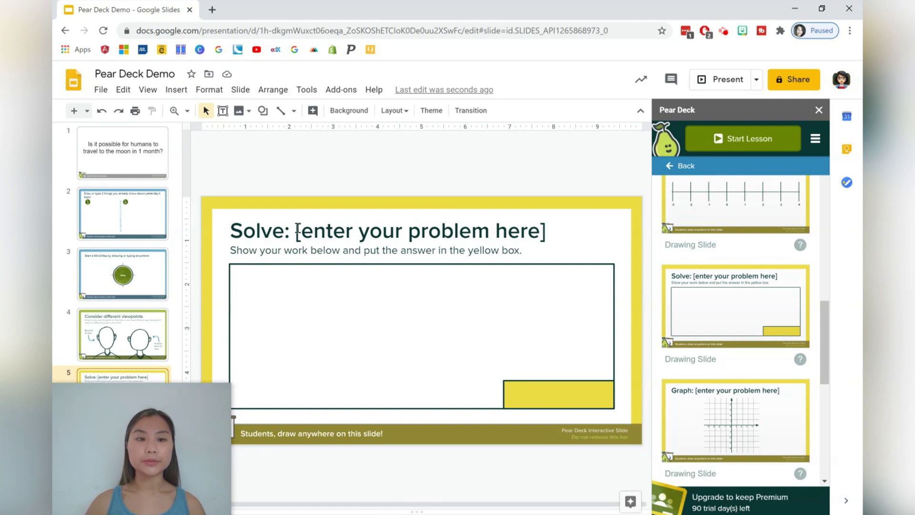
pyautogui.moveTo(297, 231); pyautogui.dragTo(580, 213)
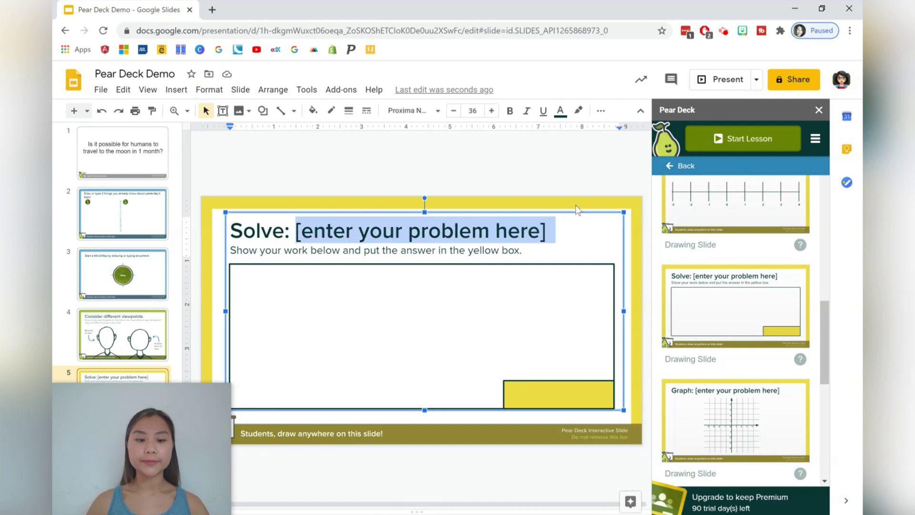
pyautogui.write('2')
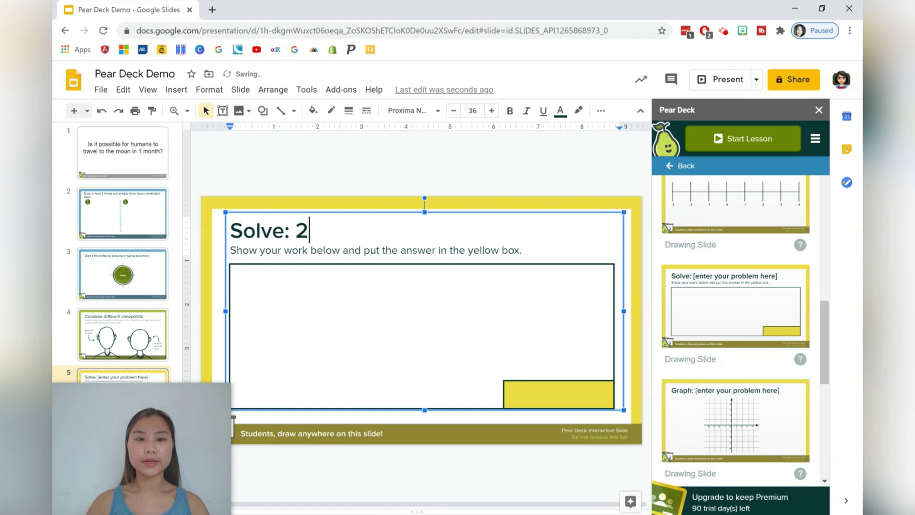
pyautogui.write('x=8')
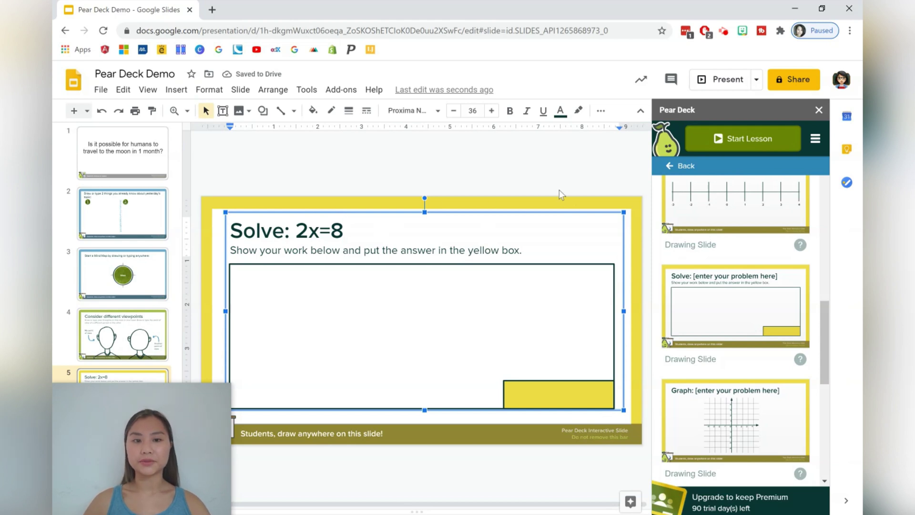
pyautogui.click(508, 204)
# Insert the Math Graph drawing slide and set its problem to x=1.
pyautogui.scroll(-1, 666, 418)
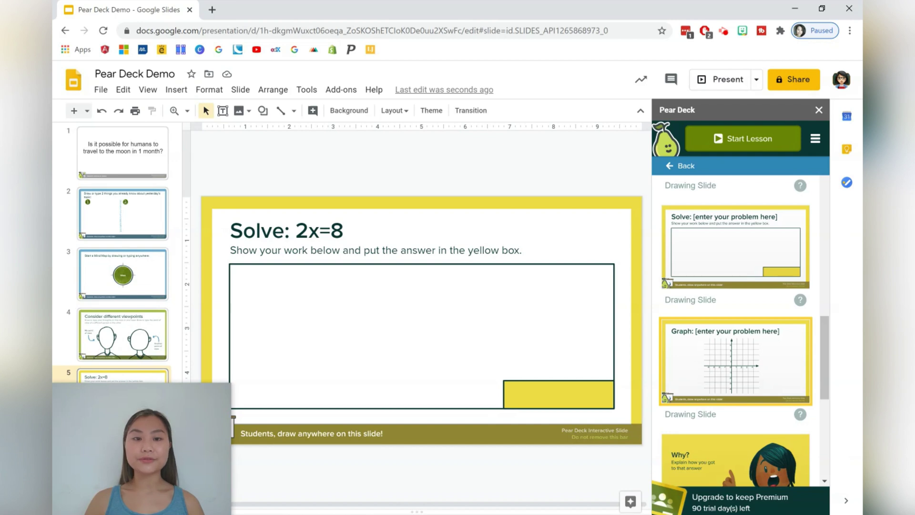
pyautogui.scroll(-1, 715, 377)
pyautogui.click(715, 373)
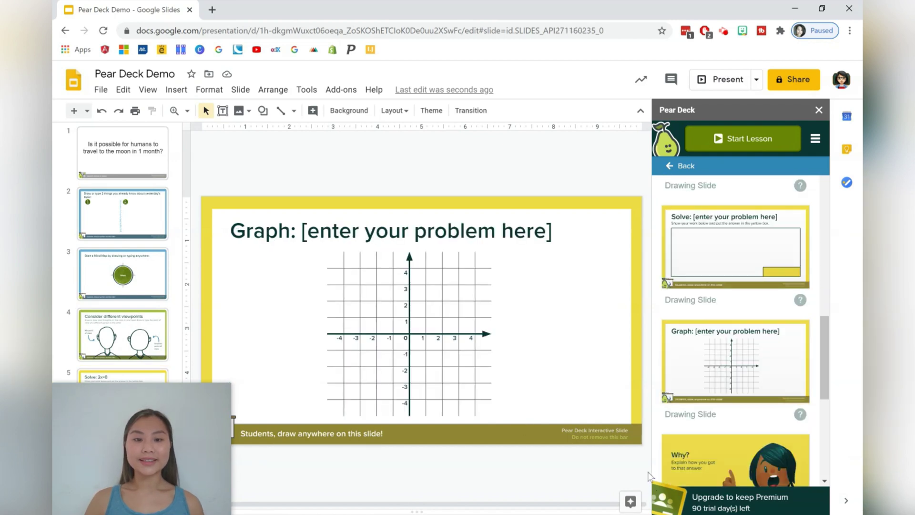
pyautogui.click(348, 238)
pyautogui.moveTo(301, 231); pyautogui.dragTo(576, 235)
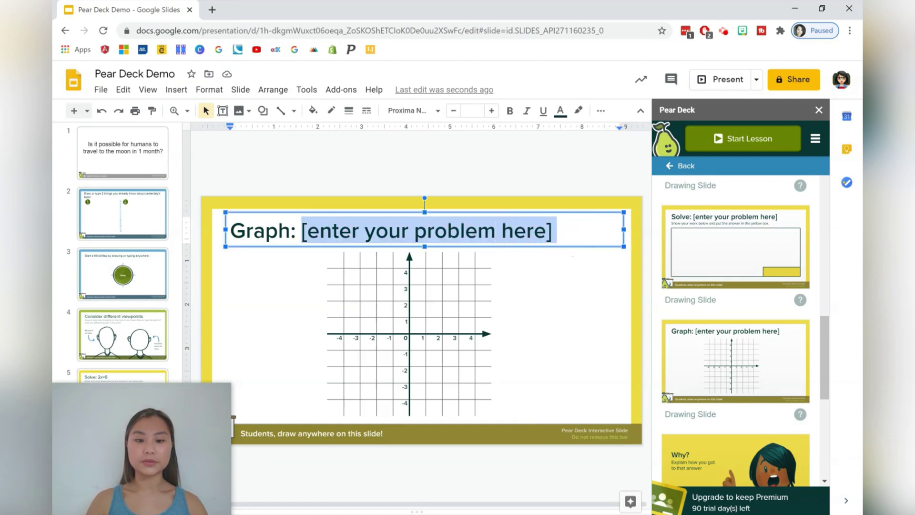
pyautogui.write('x=1')
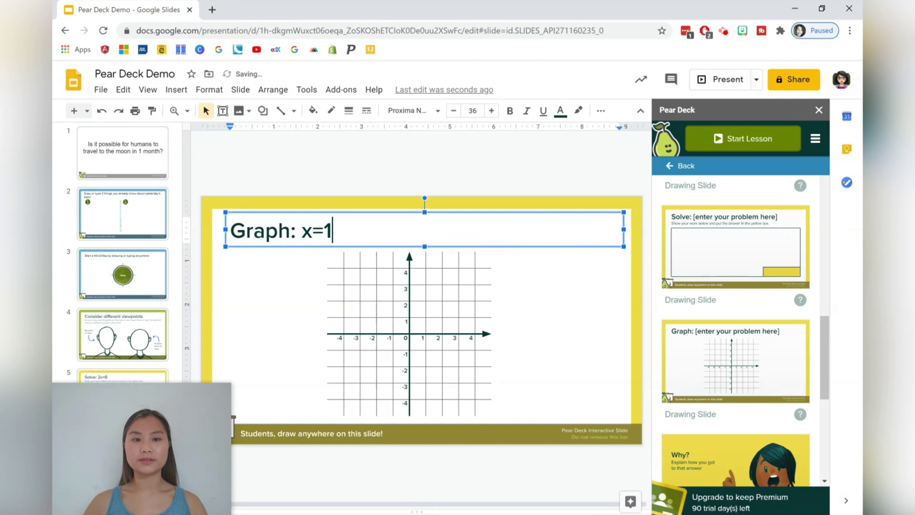
pyautogui.press('Escape')
pyautogui.press('Escape')
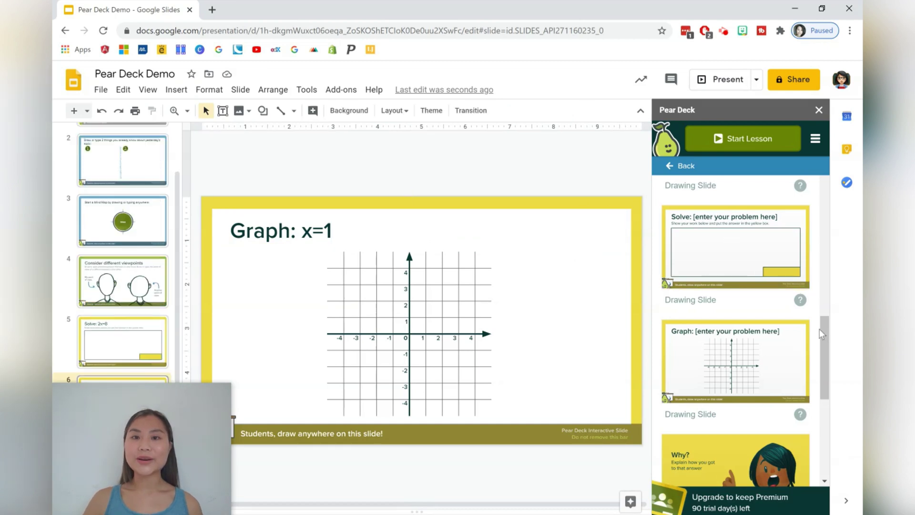
pyautogui.click(687, 167)
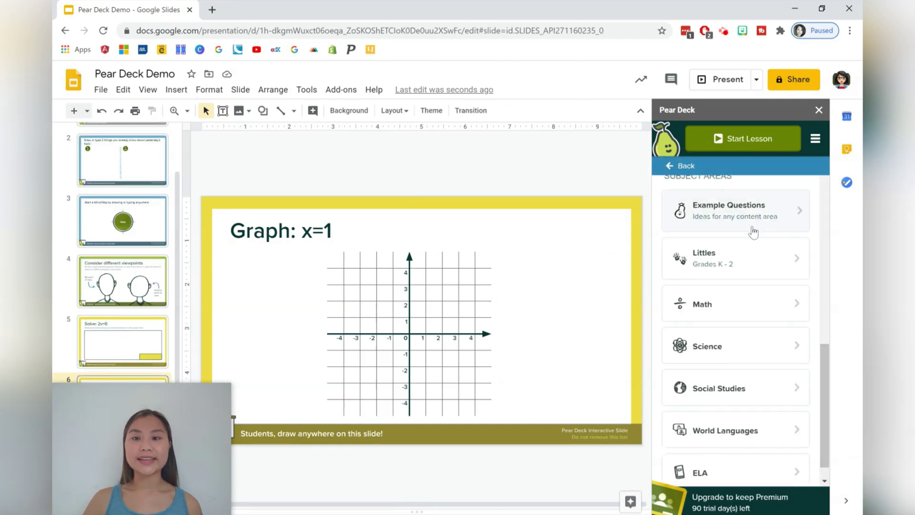
# Insert the Science word-bank drawing slide for labelling Earth's layers.
pyautogui.click(793, 345)
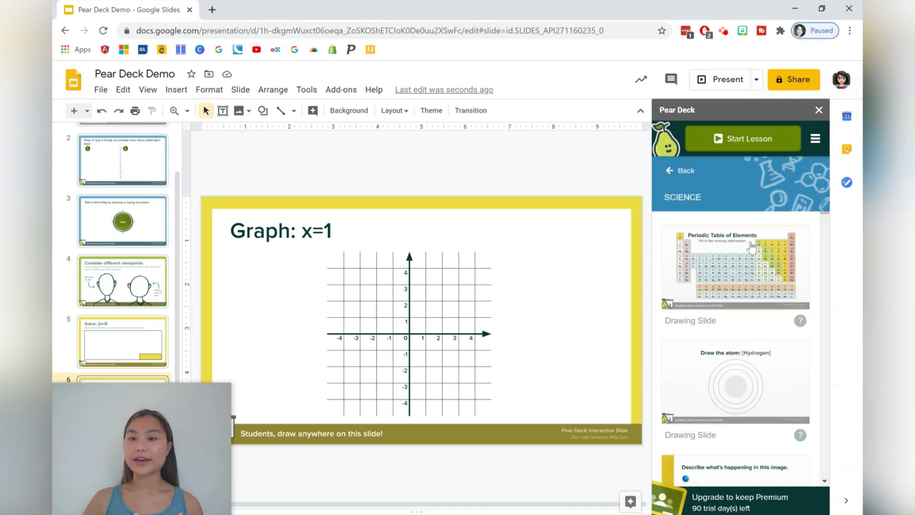
pyautogui.scroll(-3, 782, 264)
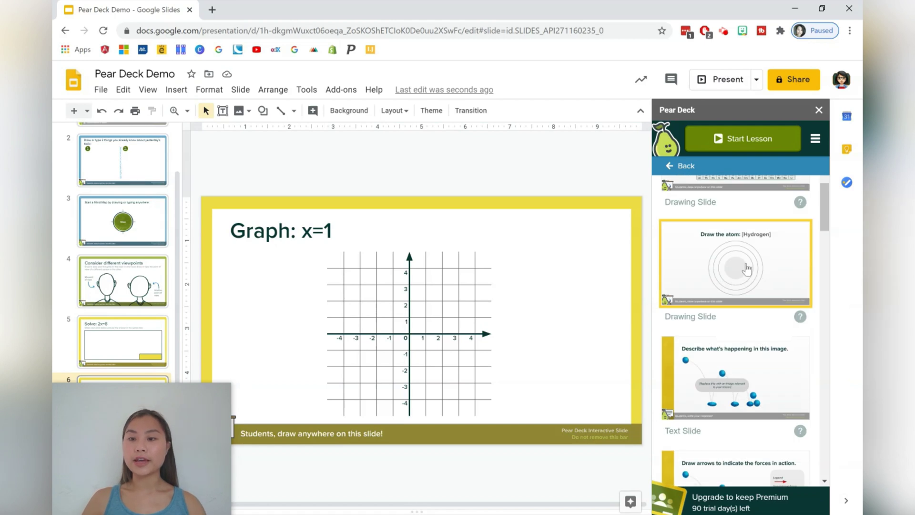
pyautogui.scroll(-5, 770, 296)
pyautogui.scroll(-3, 773, 298)
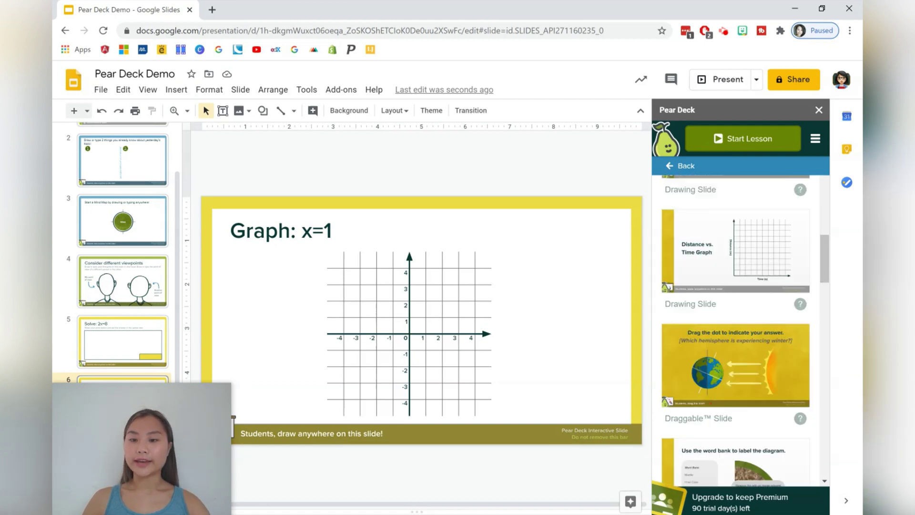
pyautogui.scroll(-2, 776, 305)
pyautogui.scroll(-2, 777, 312)
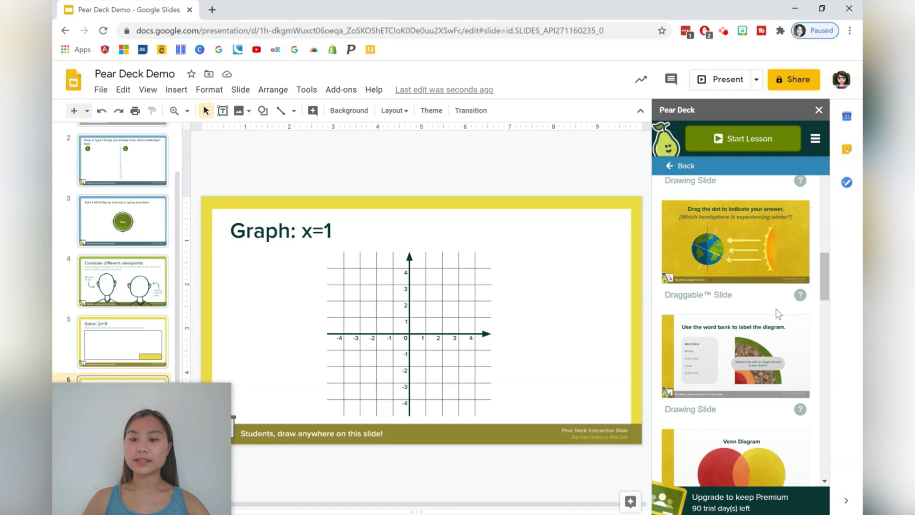
pyautogui.click(762, 319)
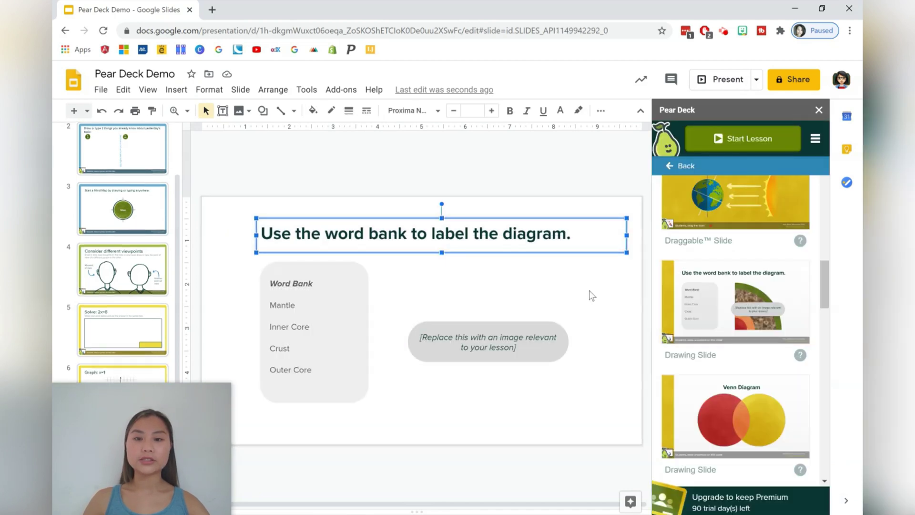
# Delete the image placeholder note from the Earth-layers slide.
pyautogui.click(544, 342)
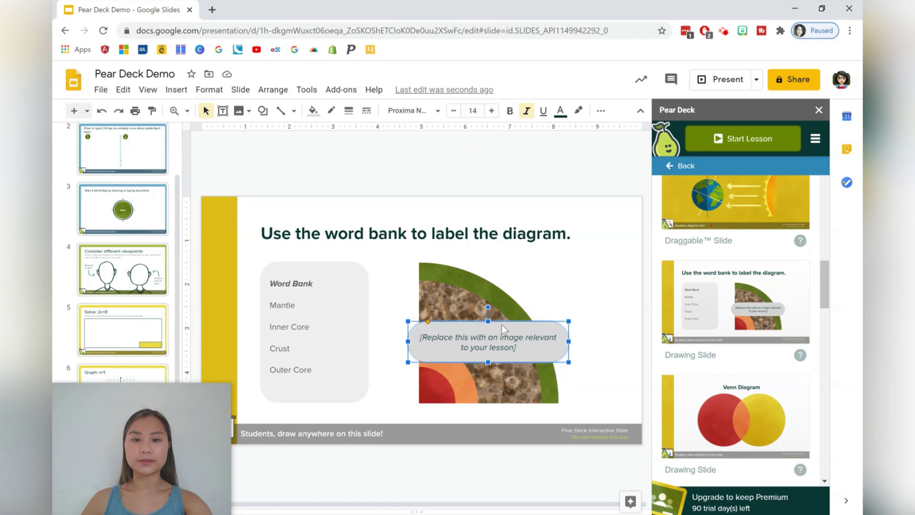
pyautogui.press('Delete')
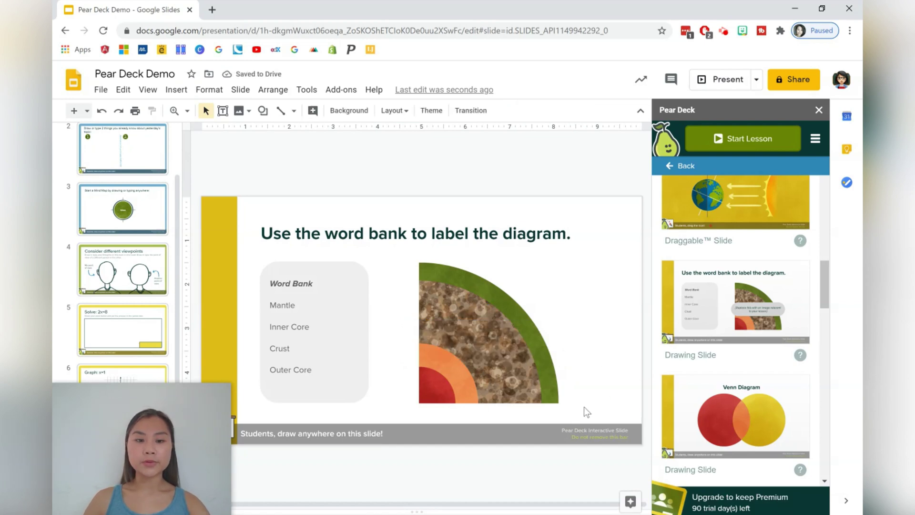
pyautogui.click(688, 166)
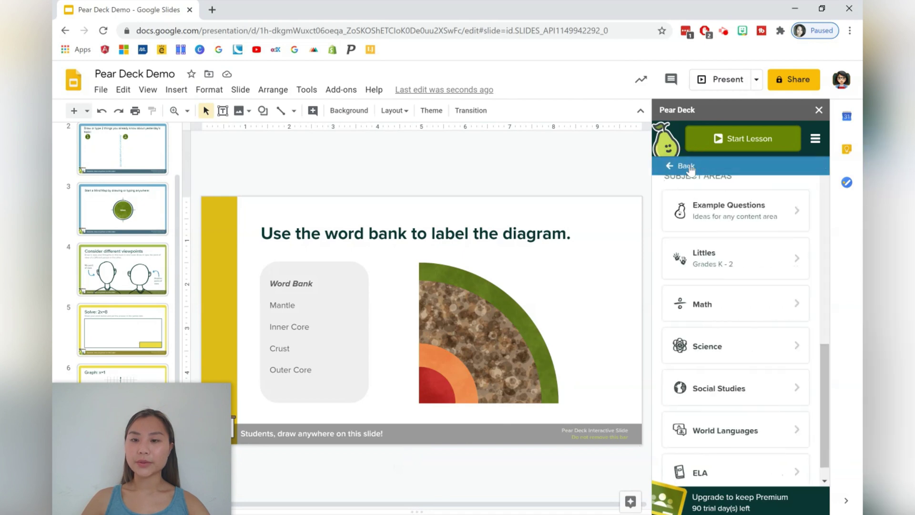
# Insert the World Languages draggable map slide 'Locate 3 [Spanish]-Speaking Countries'.
pyautogui.scroll(-1, 761, 305)
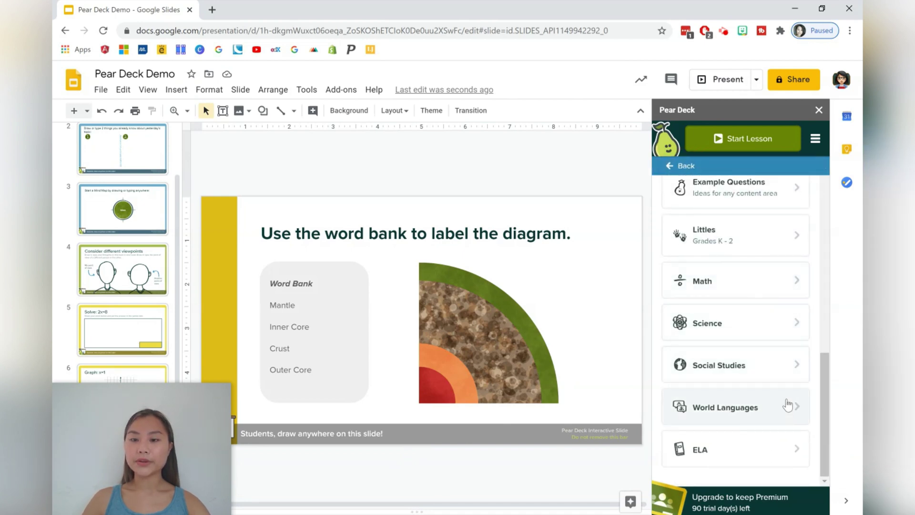
pyautogui.click(787, 418)
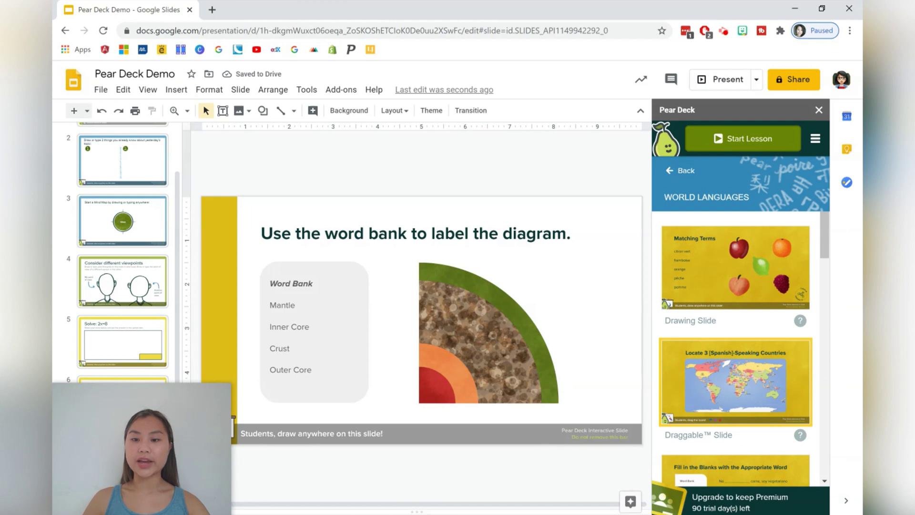
pyautogui.click(750, 382)
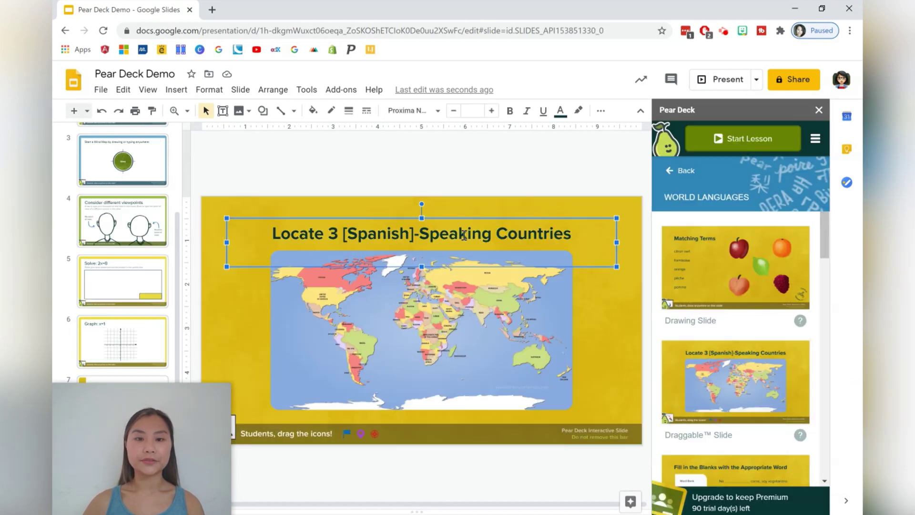
pyautogui.doubleClick(404, 234)
pyautogui.moveTo(493, 225); pyautogui.dragTo(574, 226)
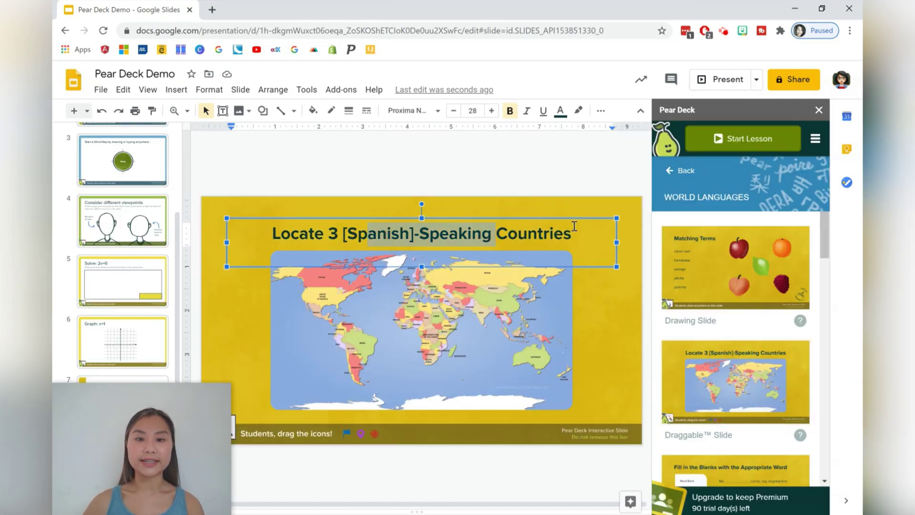
pyautogui.click(579, 174)
pyautogui.scroll(-5, 667, 178)
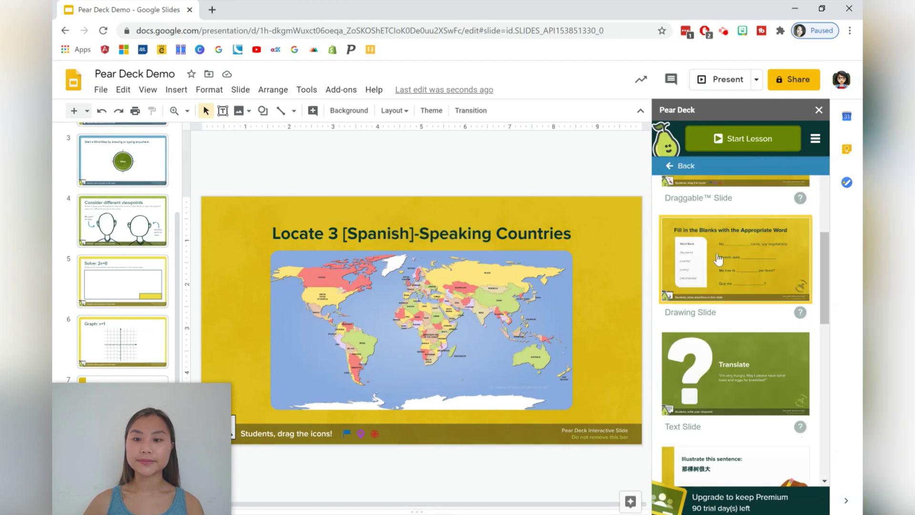
pyautogui.scroll(5, 667, 177)
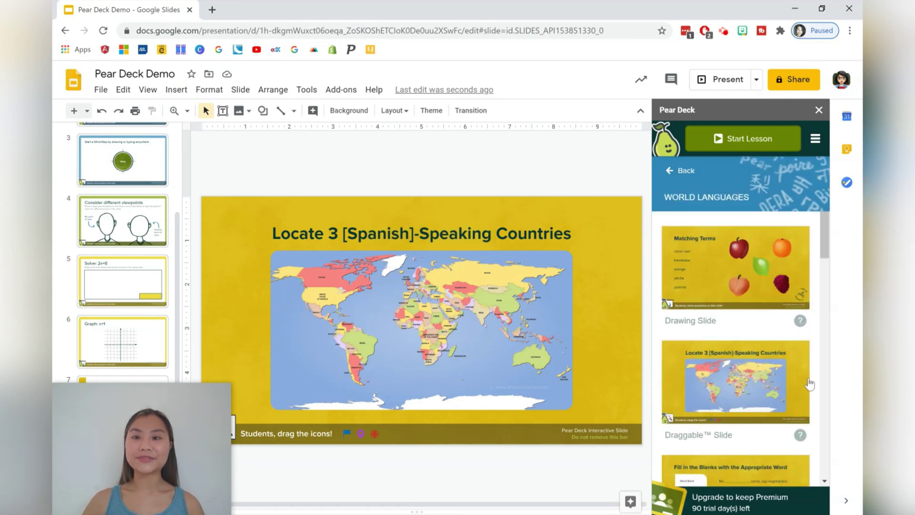
# Show Pear Deck's End of Lesson templates.
pyautogui.click(679, 170)
pyautogui.scroll(5, 738, 270)
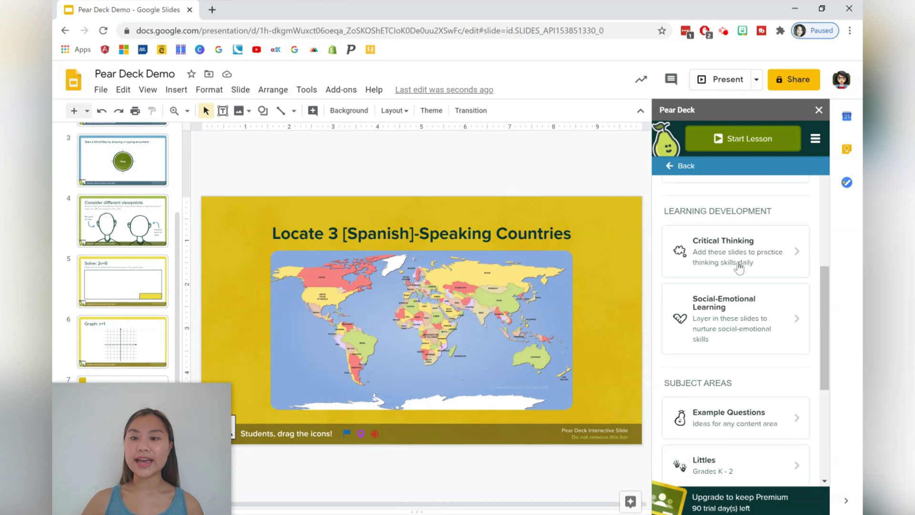
pyautogui.scroll(2, 738, 269)
pyautogui.click(737, 356)
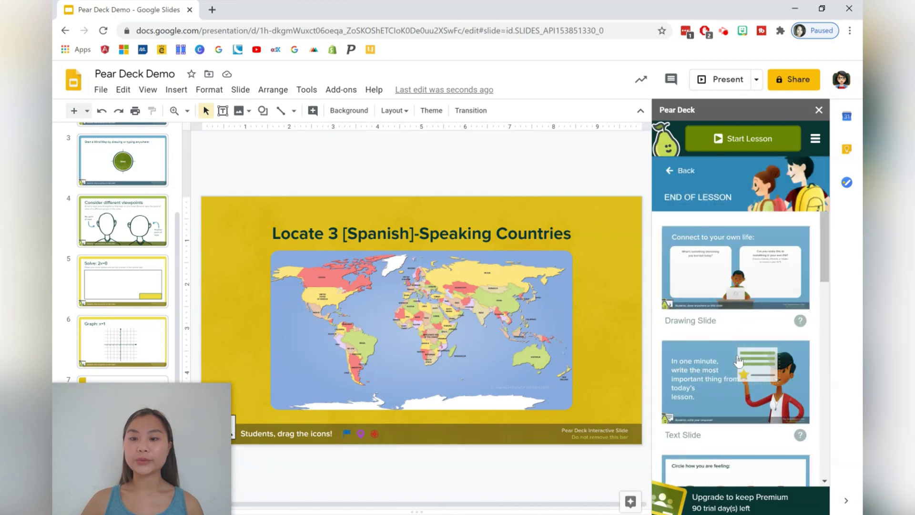
# Add the 'Reflect on today's activities' drawing slide and start the Pear Deck lesson.
pyautogui.scroll(-2, 822, 265)
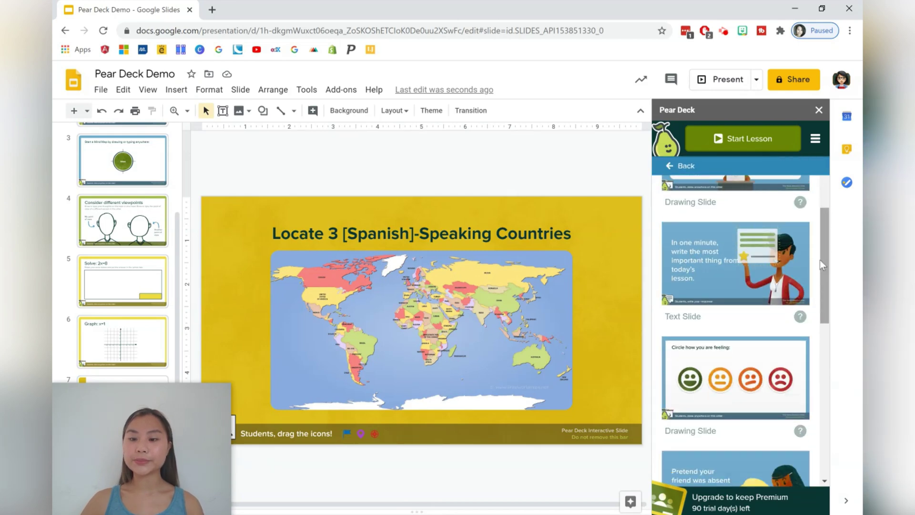
pyautogui.scroll(-6, 822, 264)
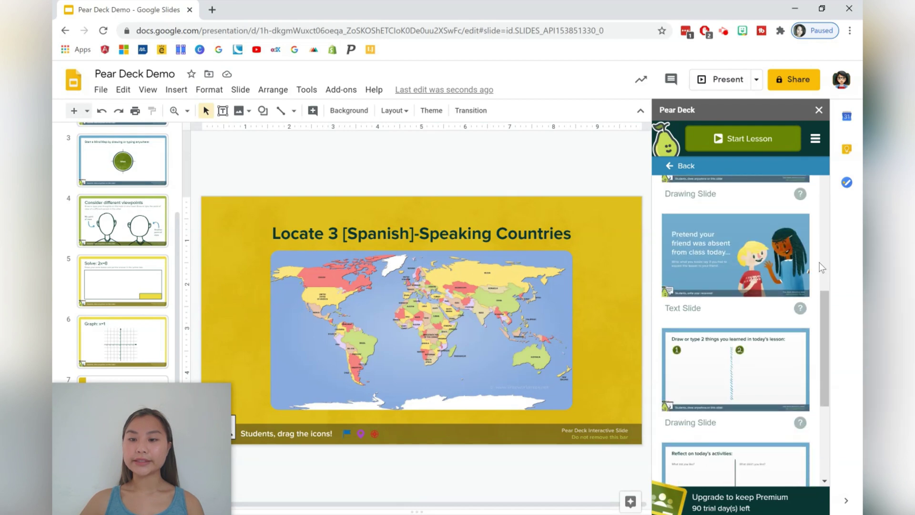
pyautogui.click(772, 406)
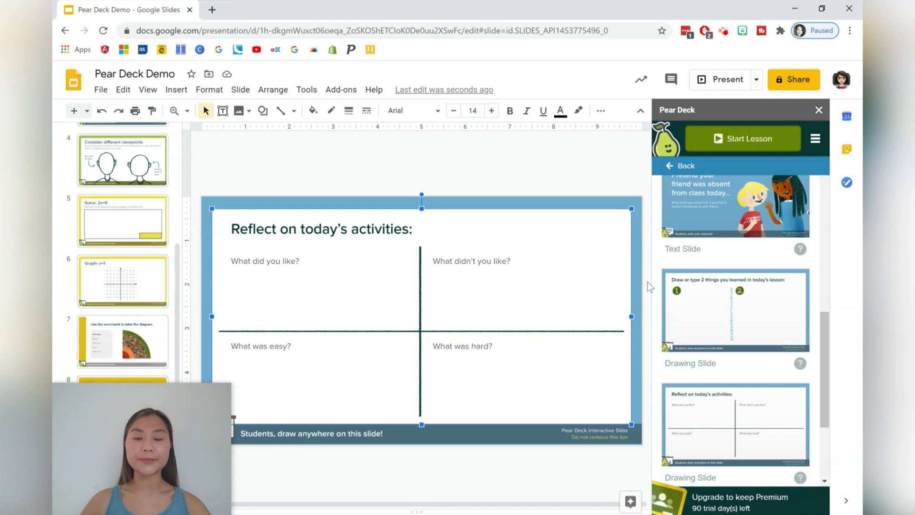
pyautogui.click(771, 145)
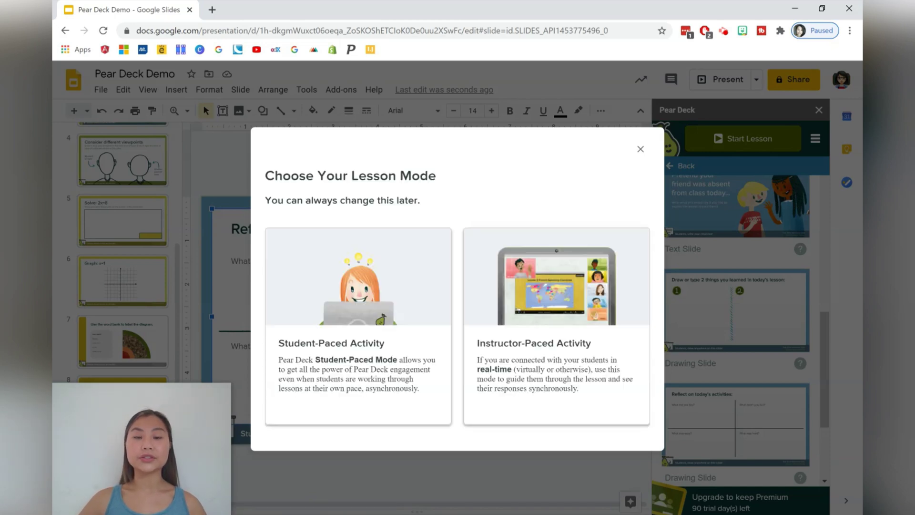
# Run the lesson instructor-paced, join as the student with the copied code, and share a happy mood.
pyautogui.click(550, 257)
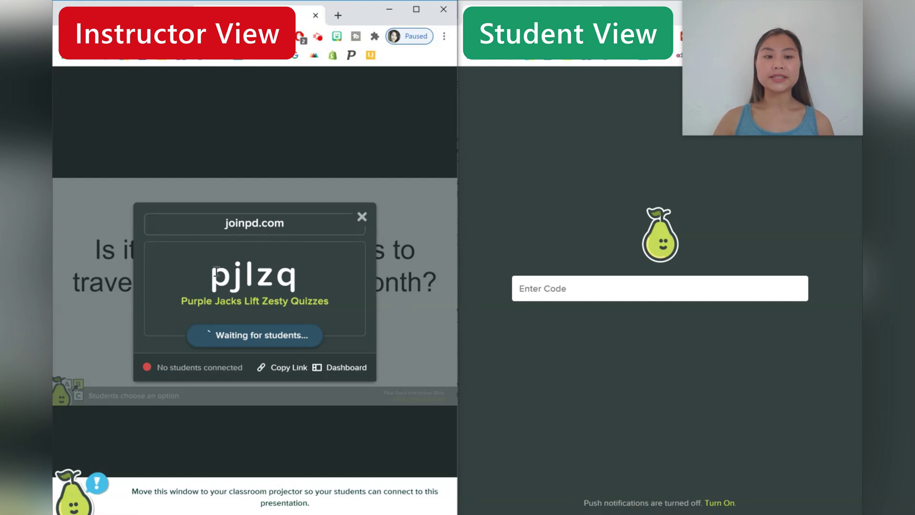
pyautogui.moveTo(216, 270); pyautogui.dragTo(297, 266)
pyautogui.hotkey('ctrl', 'c')
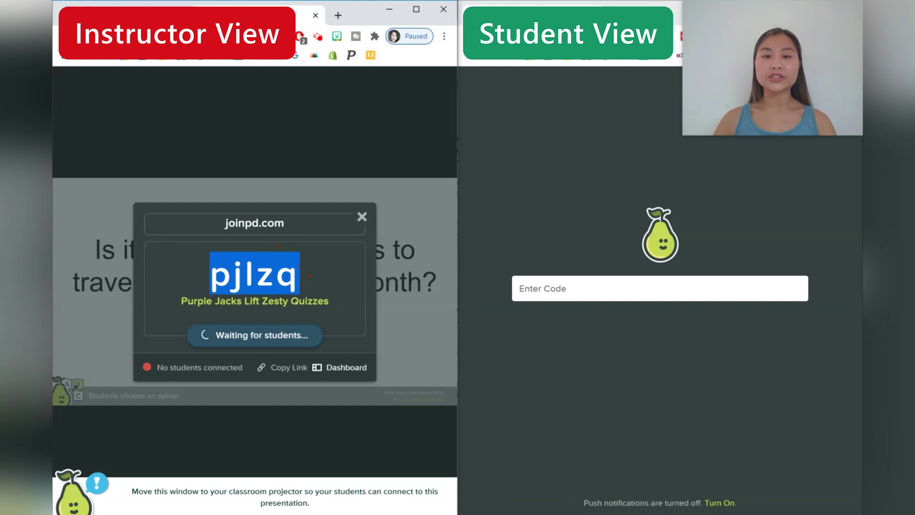
pyautogui.click(595, 286)
pyautogui.hotkey('ctrl', 'v')
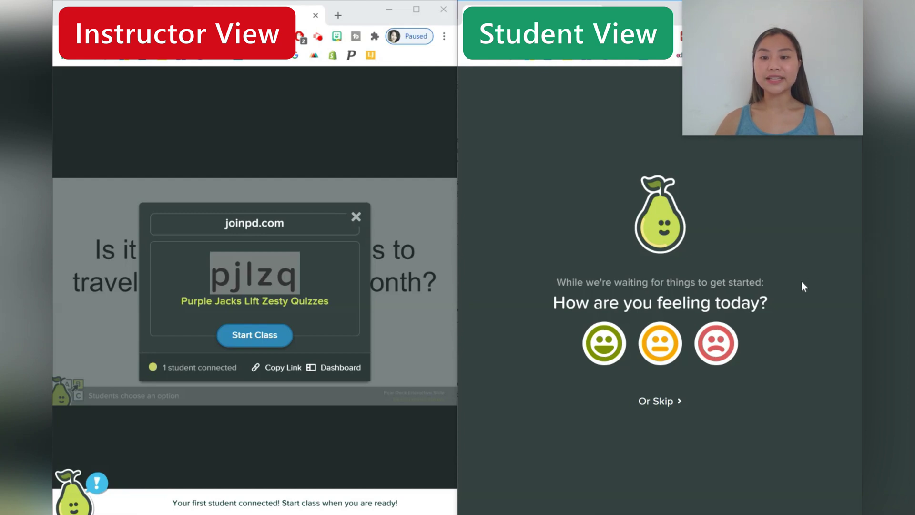
pyautogui.click(604, 343)
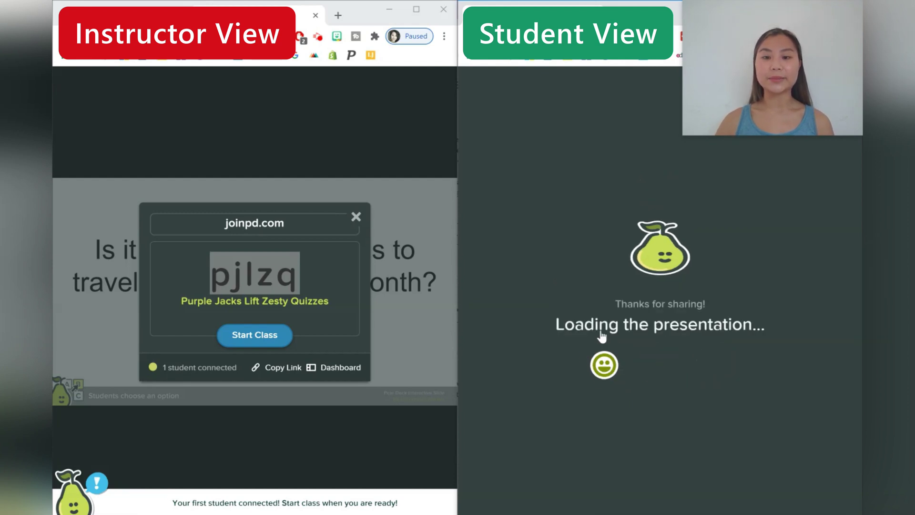
# Answer Yes to the moon-travel question as the student, then show and hide the response chart.
pyautogui.click(356, 218)
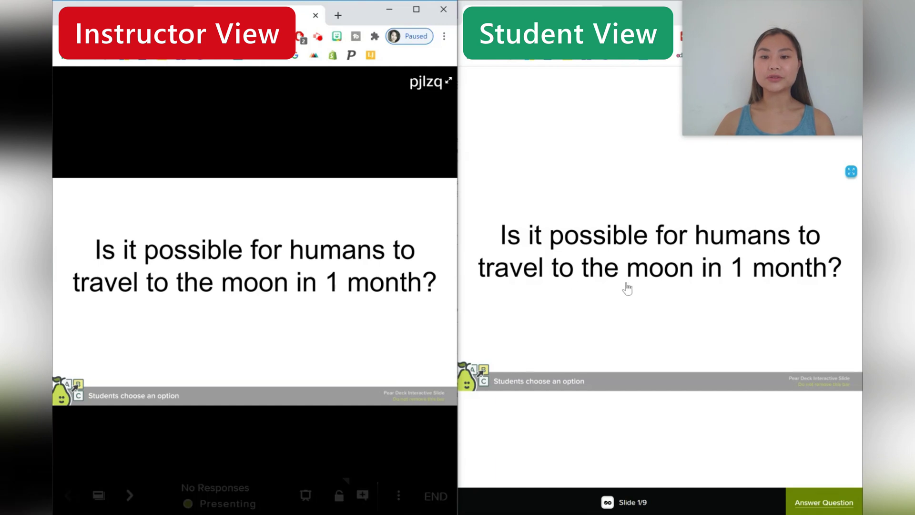
pyautogui.click(805, 506)
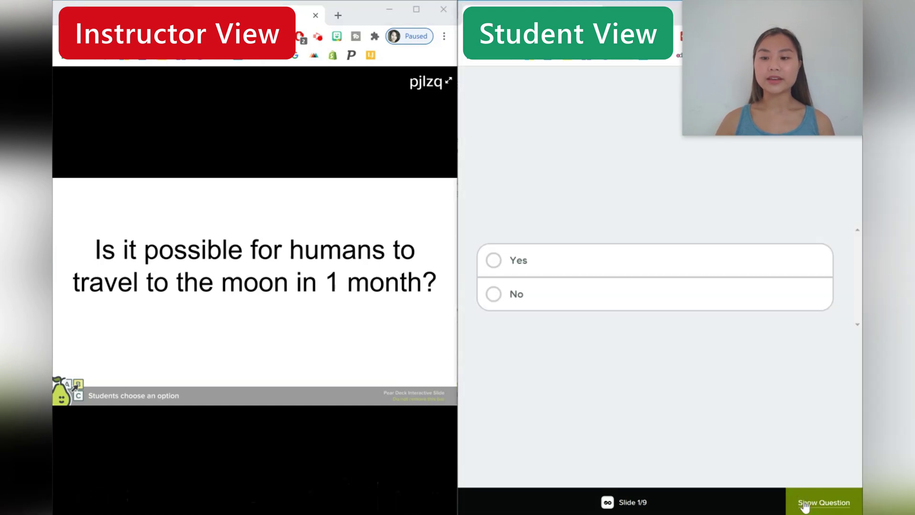
pyautogui.click(548, 267)
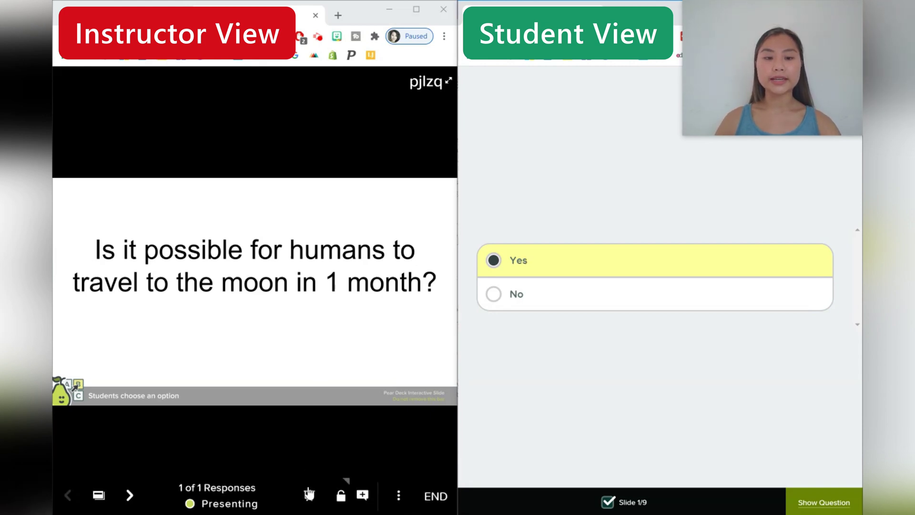
pyautogui.click(309, 495)
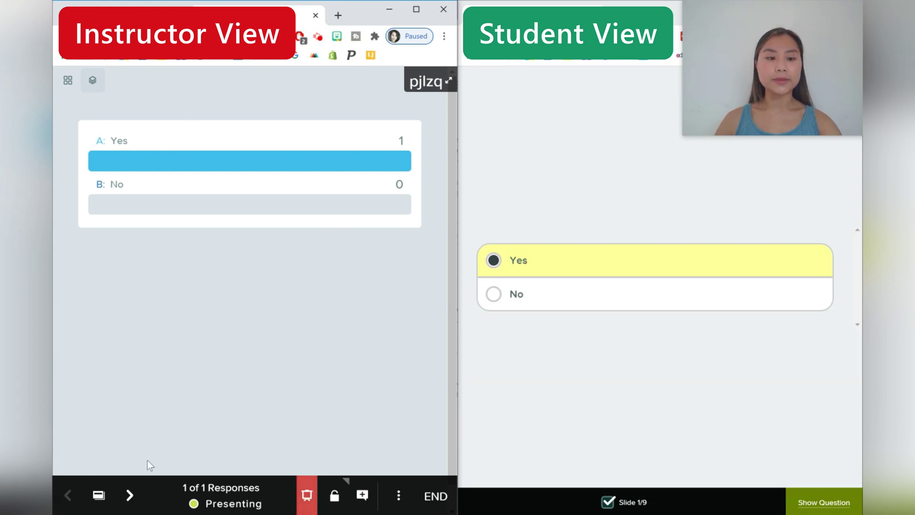
pyautogui.click(315, 490)
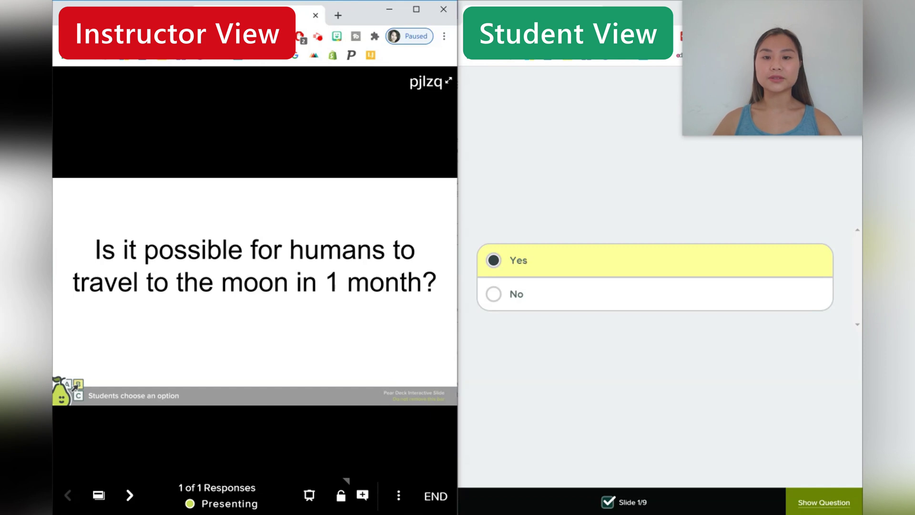
# Advance to slide 2 and, as the student, draw a squiggle and type 'I know...' beside circle 2.
pyautogui.click(130, 496)
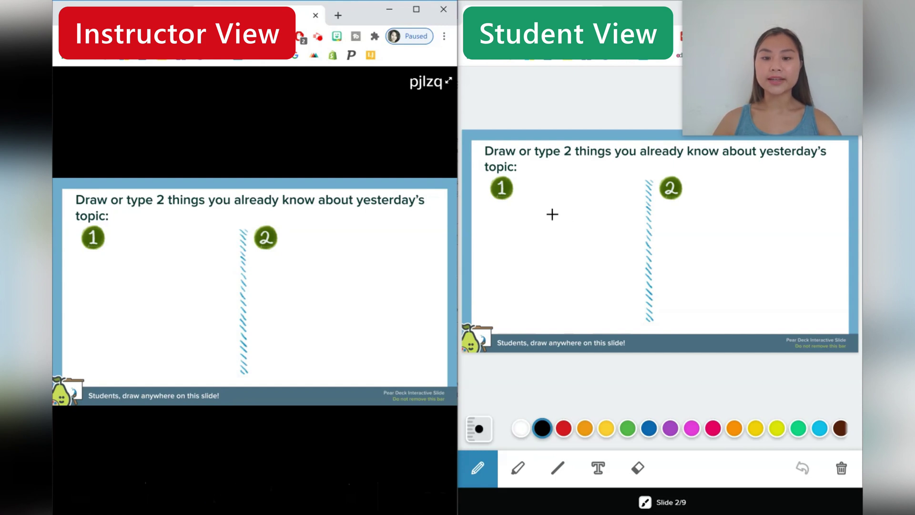
pyautogui.moveTo(535, 193); pyautogui.dragTo(638, 213)
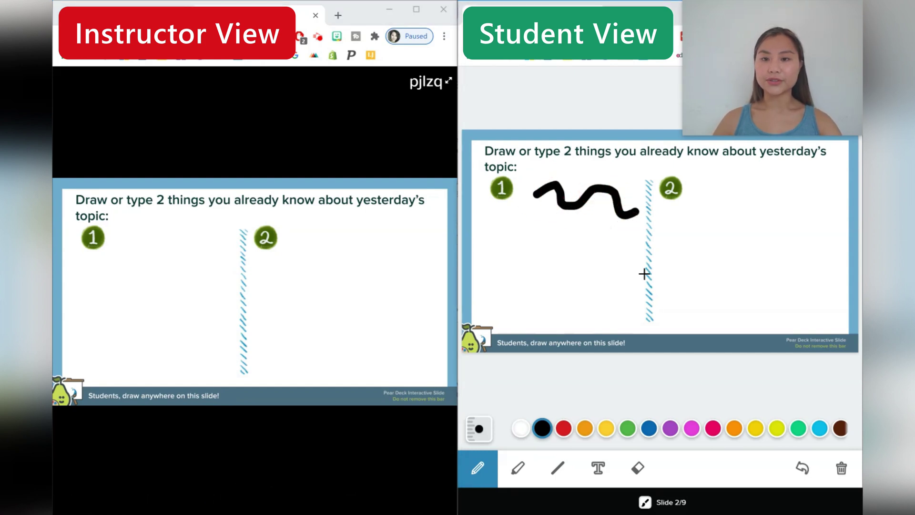
pyautogui.click(597, 468)
pyautogui.click(690, 199)
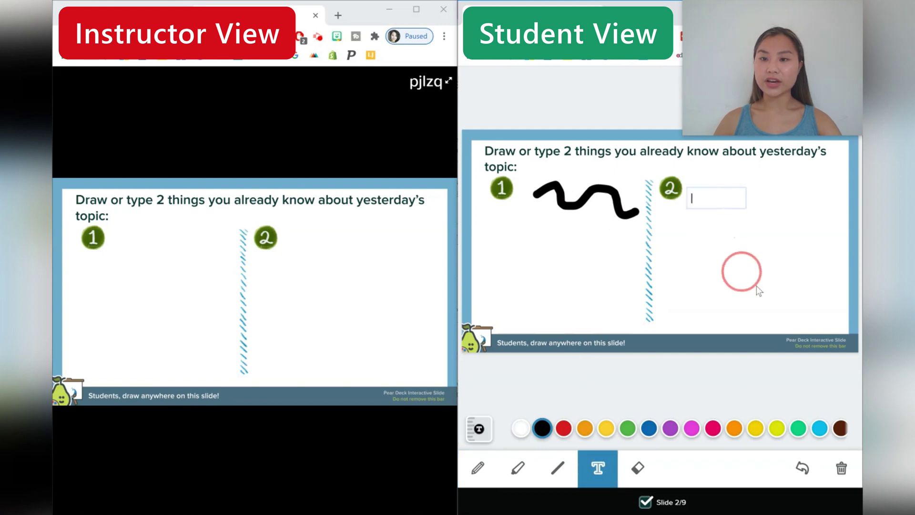
pyautogui.click(802, 324)
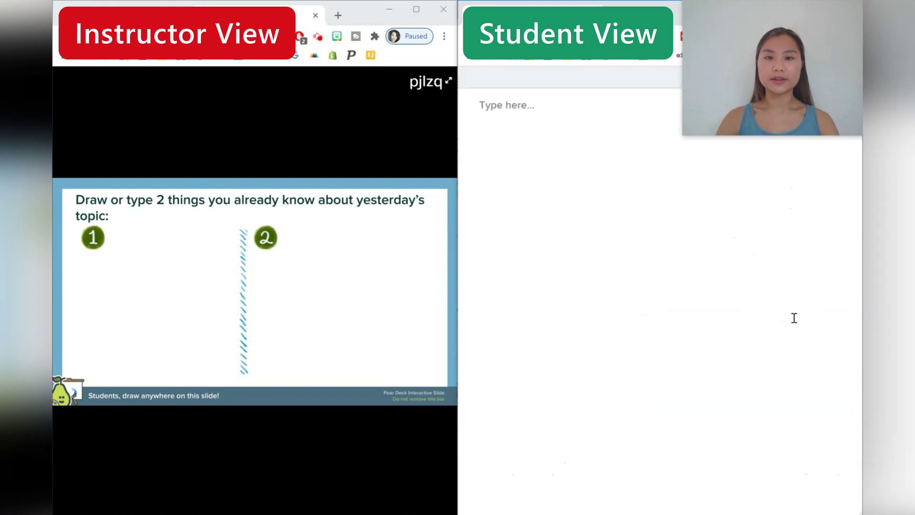
pyautogui.click(793, 317)
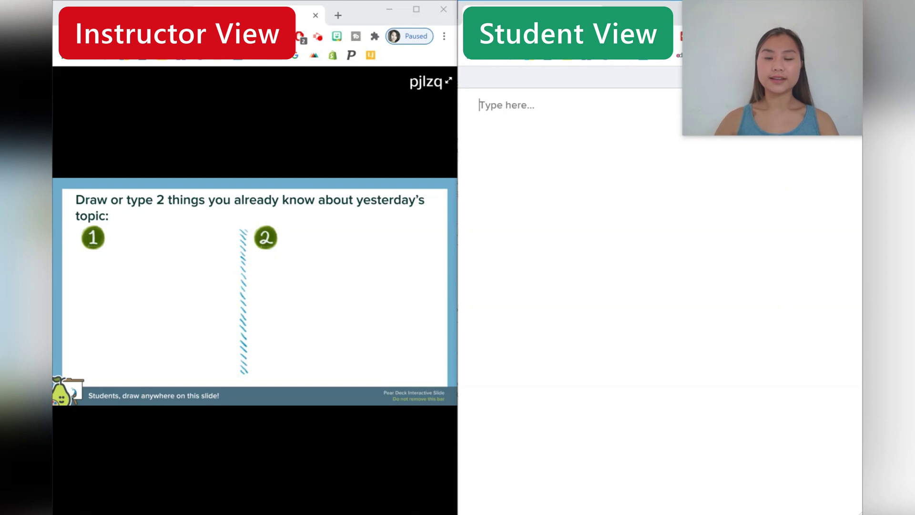
pyautogui.write('I know...')
pyautogui.press('Return')
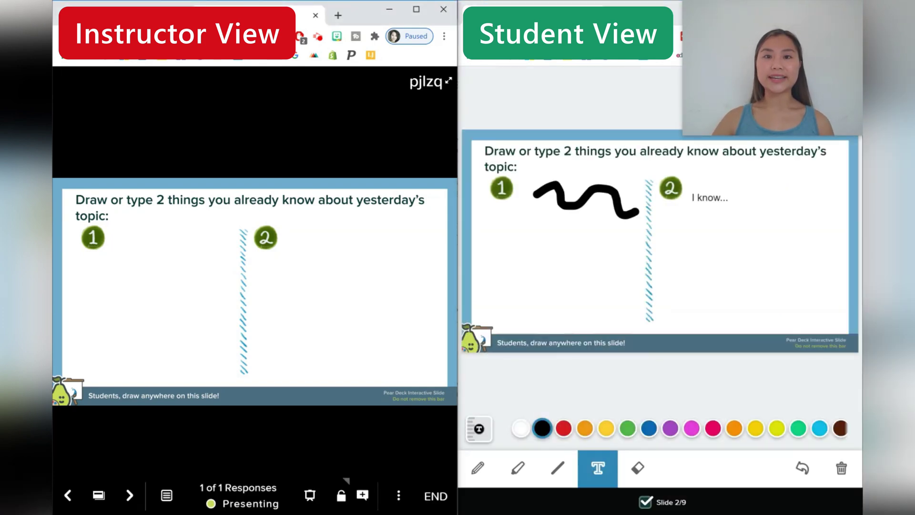
# Show the student response in grid and overlaid layouts, hide it, and advance the lesson.
pyautogui.click(311, 499)
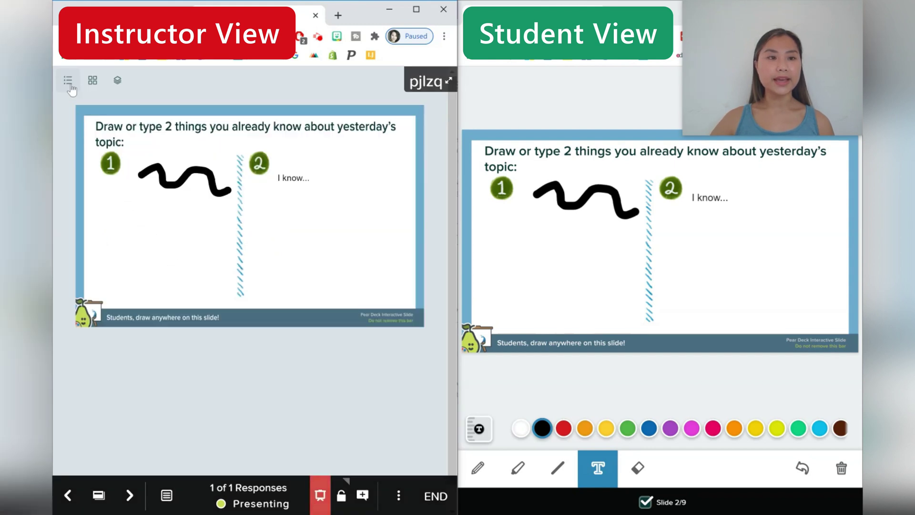
pyautogui.click(92, 80)
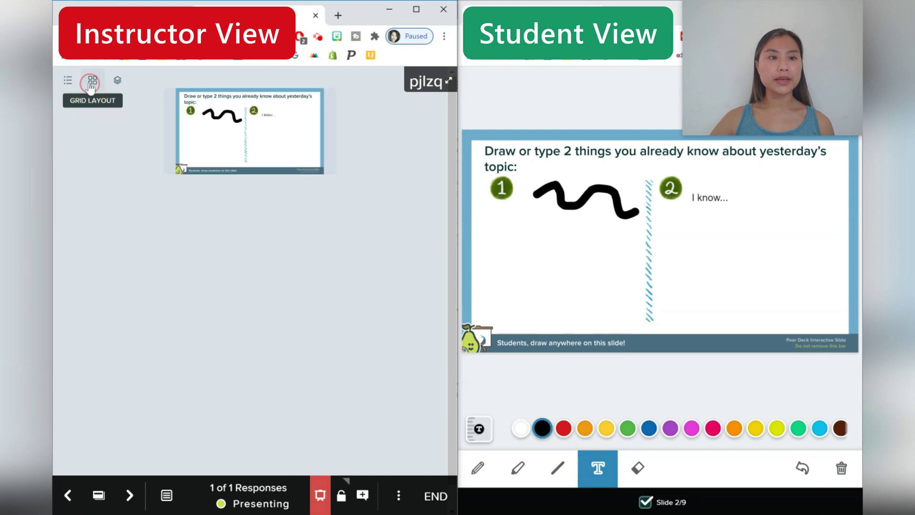
pyautogui.click(117, 82)
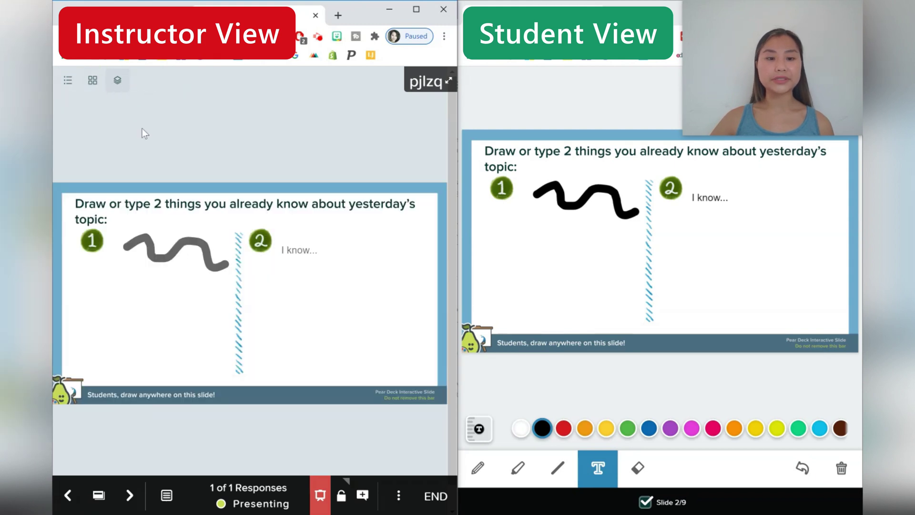
pyautogui.click(321, 496)
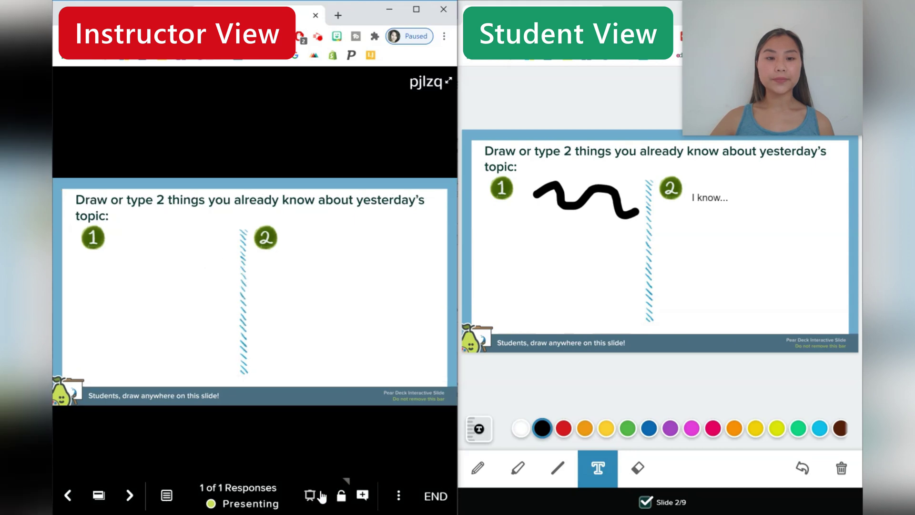
pyautogui.click(129, 496)
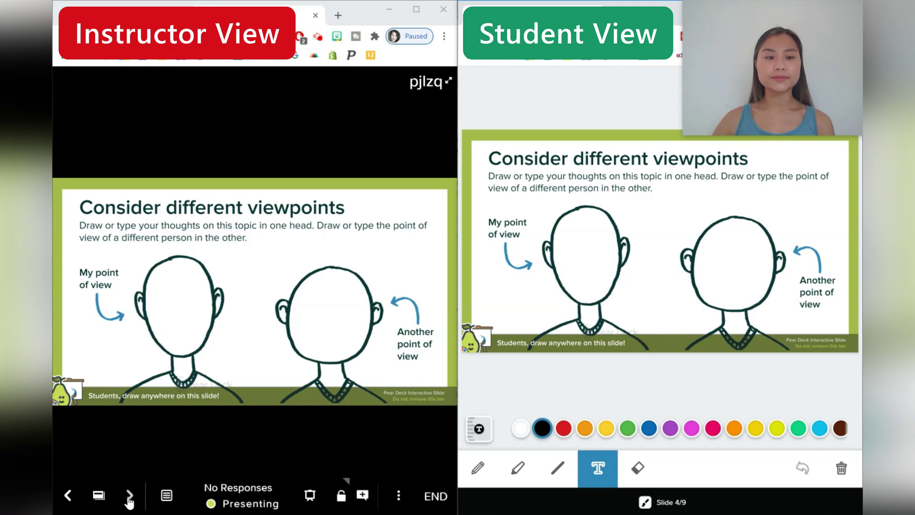
# Go to the Solve 2x=8 slide and handwrite x=4 with the pencil.
pyautogui.click(129, 495)
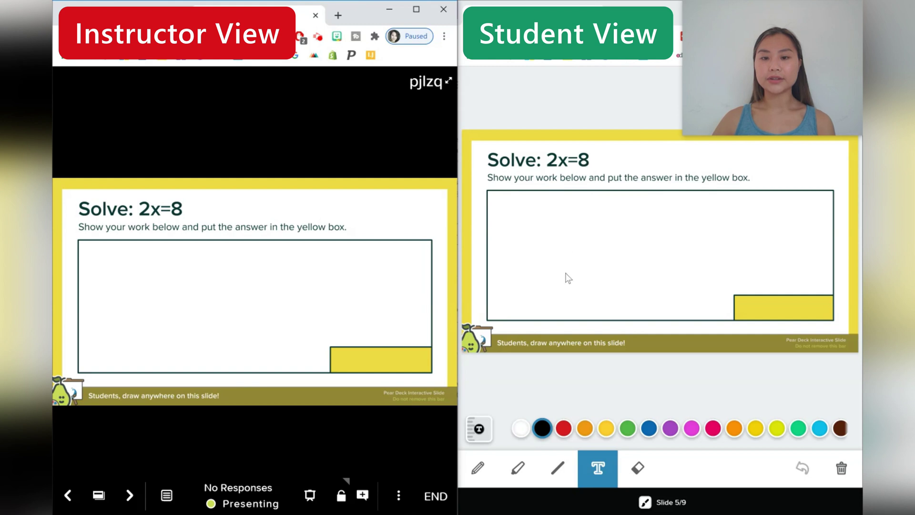
pyautogui.click(479, 469)
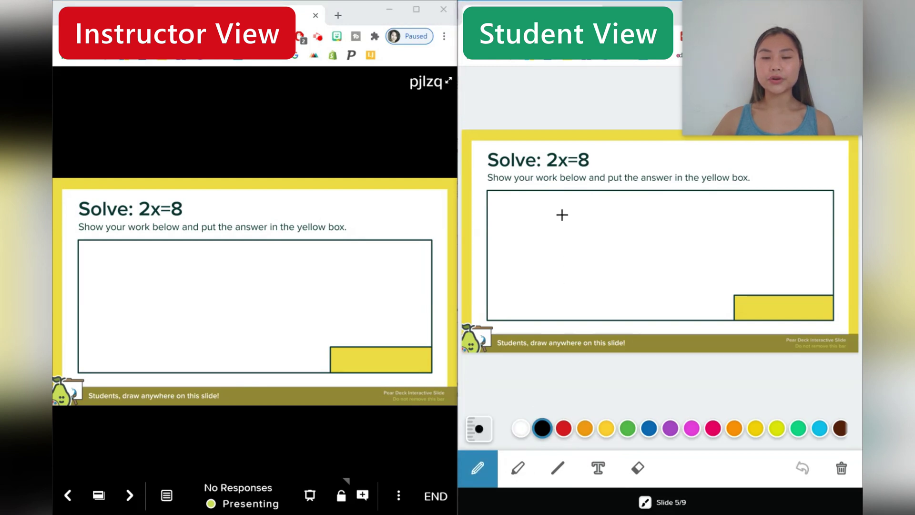
pyautogui.moveTo(554, 220)
pyautogui.mouseDown()
pyautogui.moveTo(576, 254)
pyautogui.moveTo(582, 230)
pyautogui.moveTo(603, 263)
pyautogui.mouseUp()
pyautogui.moveTo(608, 258); pyautogui.dragTo(646, 249)
pyautogui.moveTo(612, 241)
pyautogui.mouseDown()
pyautogui.moveTo(651, 233)
pyautogui.moveTo(719, 248)
pyautogui.moveTo(699, 277)
pyautogui.mouseUp()
# Add the crimson note 'The first thing is to divide by 2.' near the yellow box.
pyautogui.click(596, 468)
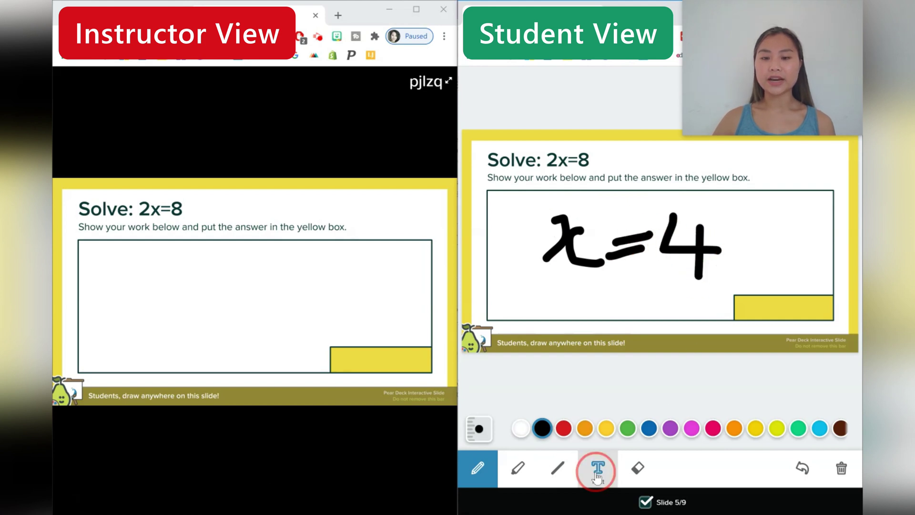
pyautogui.click(521, 292)
pyautogui.click(742, 322)
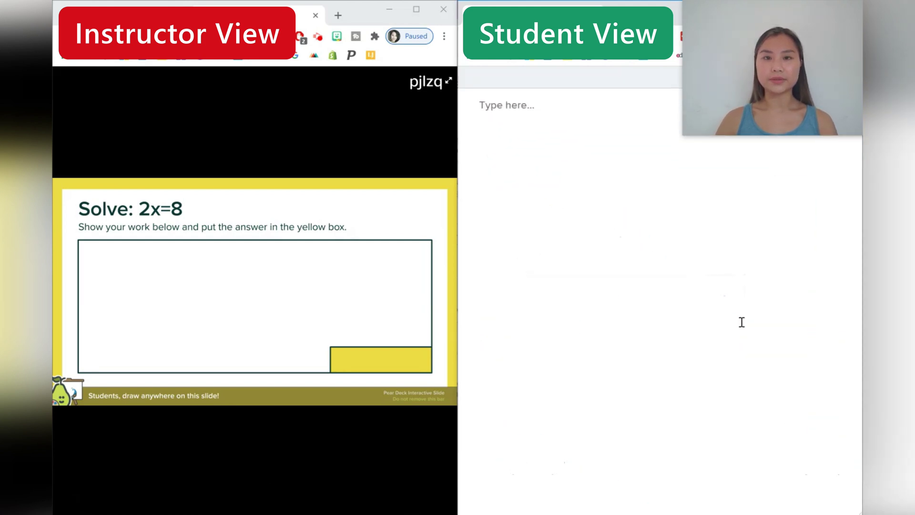
pyautogui.write('The firs')
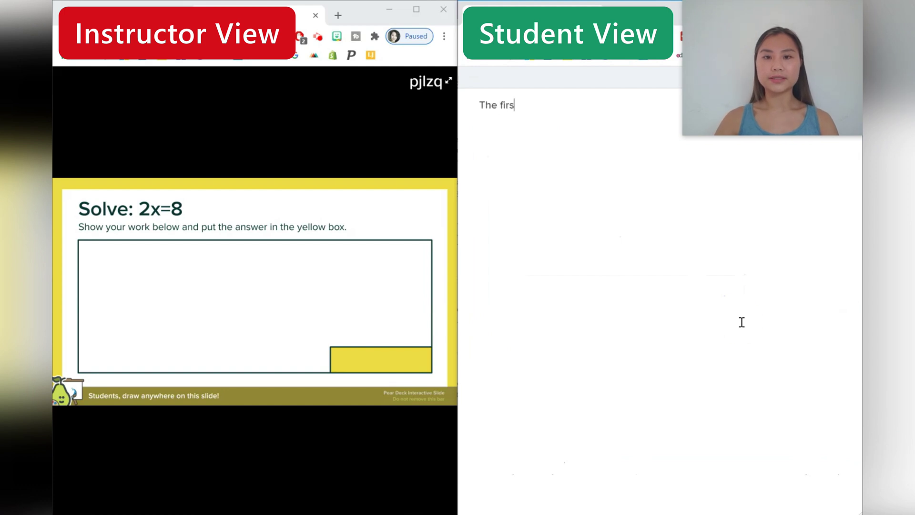
pyautogui.write('t thing is t')
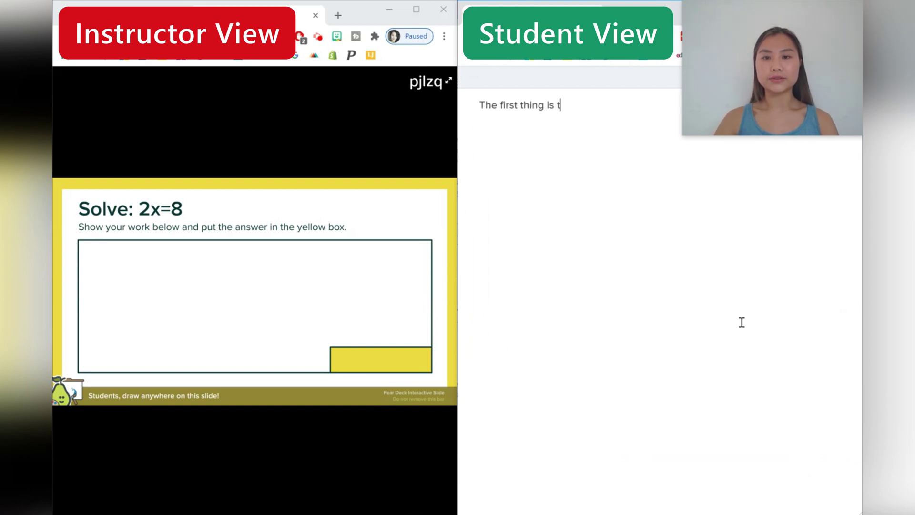
pyautogui.write('o divide by 2')
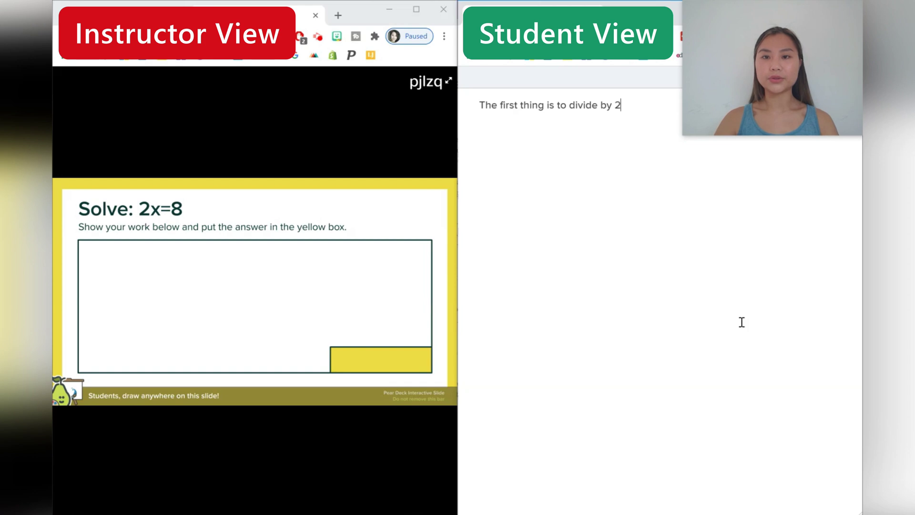
pyautogui.write('.')
pyautogui.click(617, 295)
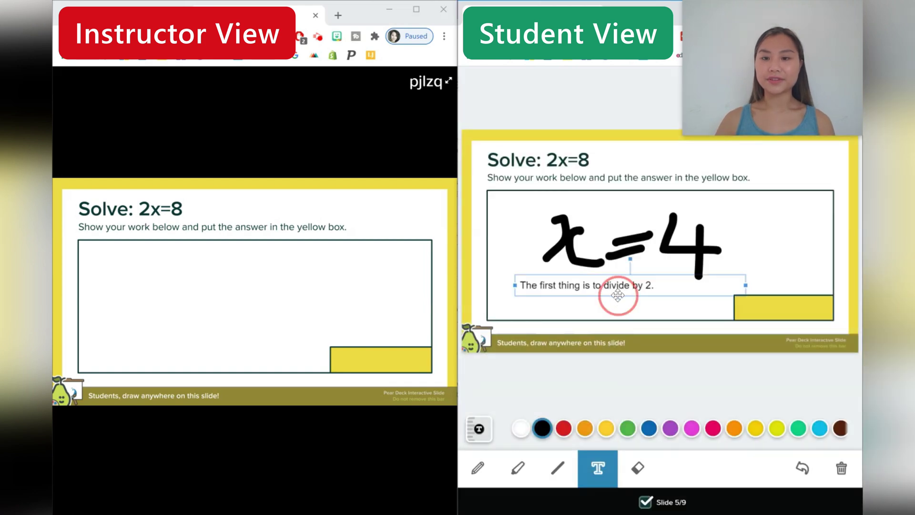
pyautogui.moveTo(618, 295)
pyautogui.mouseDown()
pyautogui.moveTo(626, 306)
pyautogui.moveTo(663, 231)
pyautogui.moveTo(627, 307)
pyautogui.mouseUp()
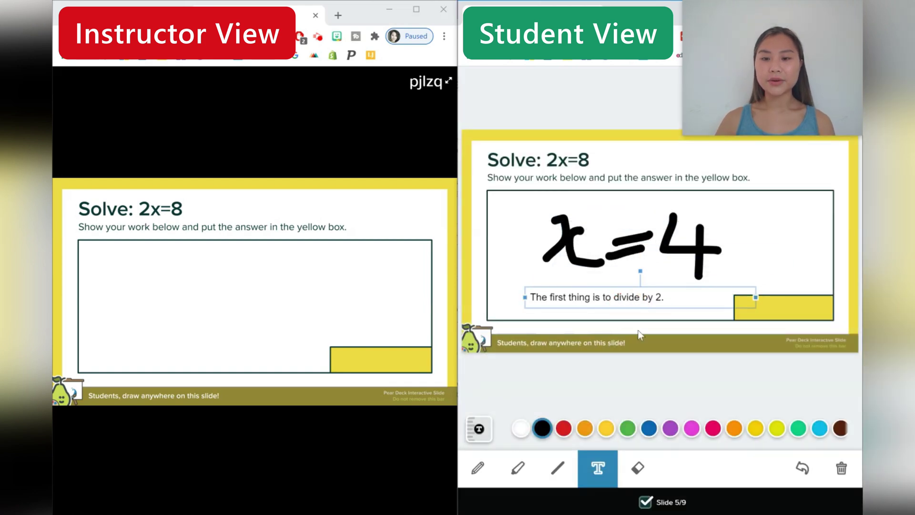
pyautogui.click(712, 429)
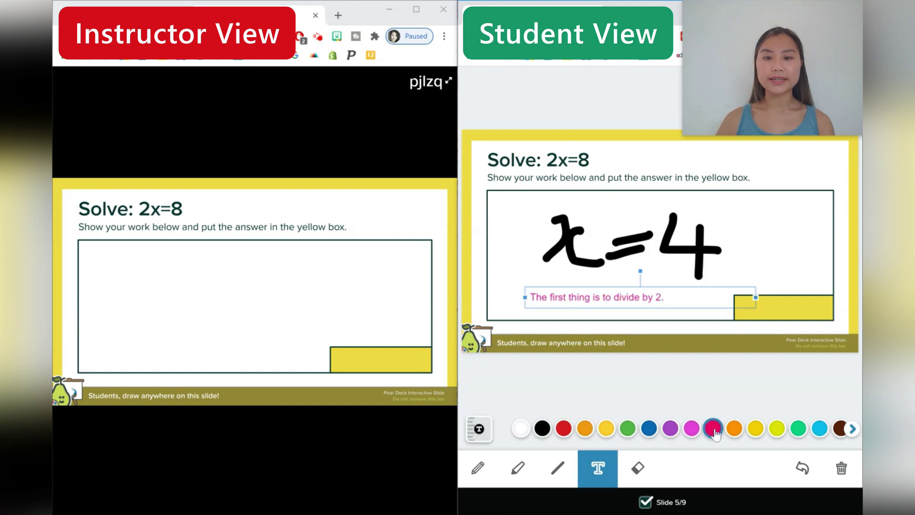
# Show and hide the student response on the projector, then advance to the Graph: x=1 slide.
pyautogui.moveTo(137, 422)
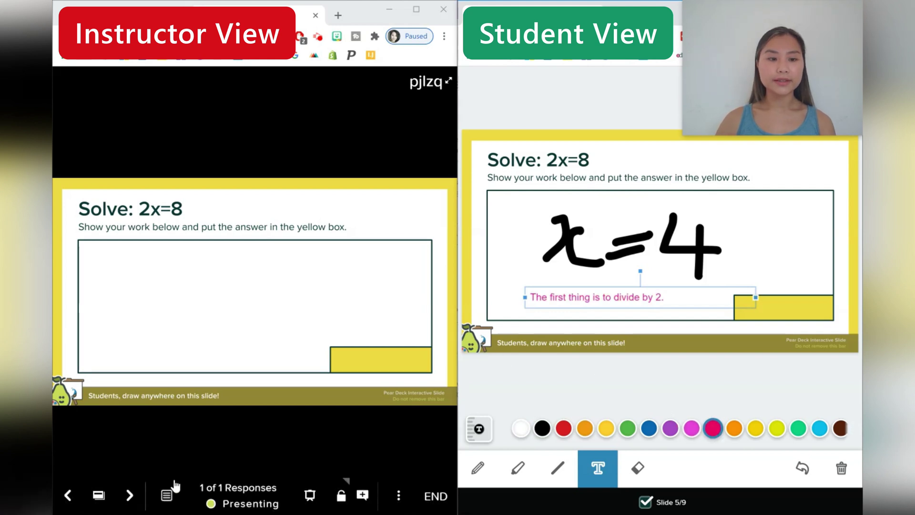
pyautogui.click(314, 497)
pyautogui.click(309, 493)
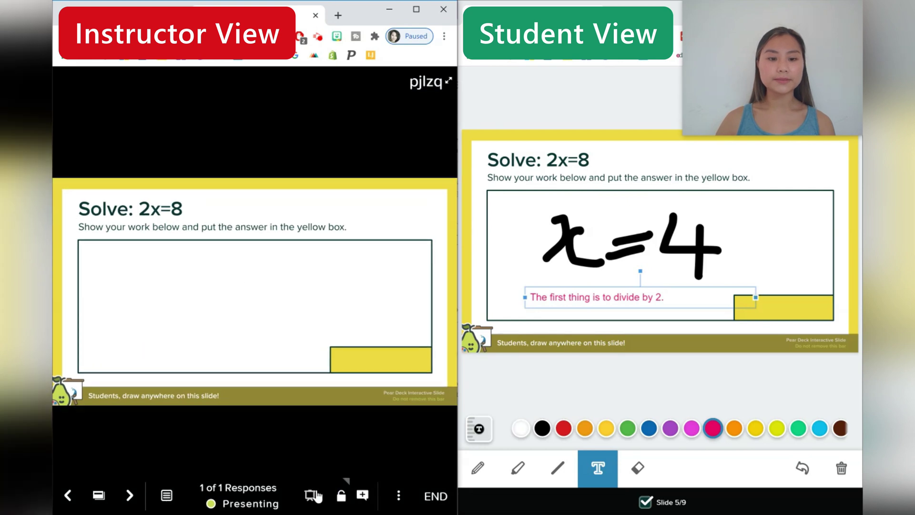
pyautogui.click(131, 496)
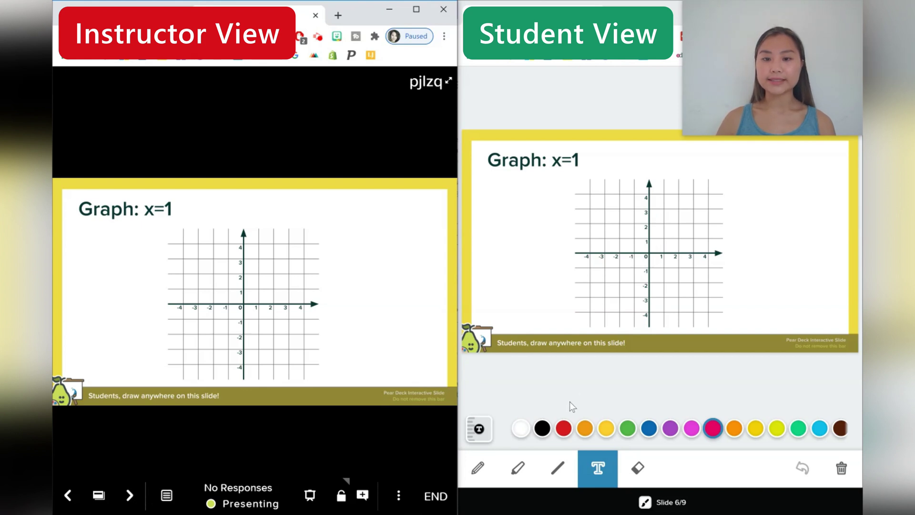
# Draw a pink vertical line at x=1 on the graph and advance to the diagram slide.
pyautogui.click(557, 468)
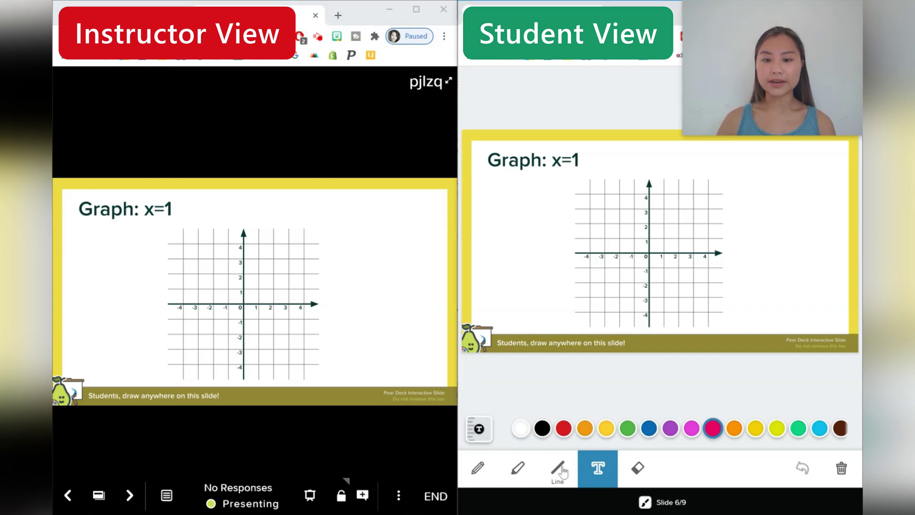
pyautogui.click(713, 428)
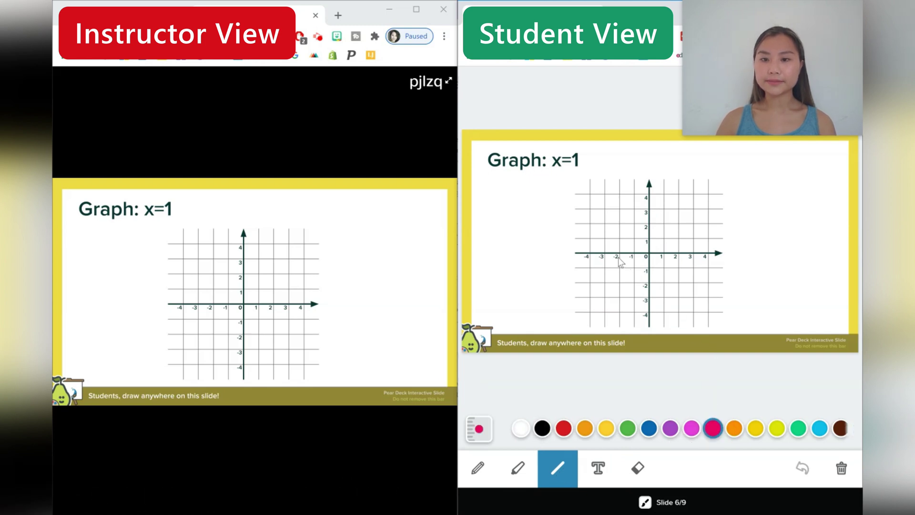
pyautogui.moveTo(665, 187); pyautogui.dragTo(666, 326)
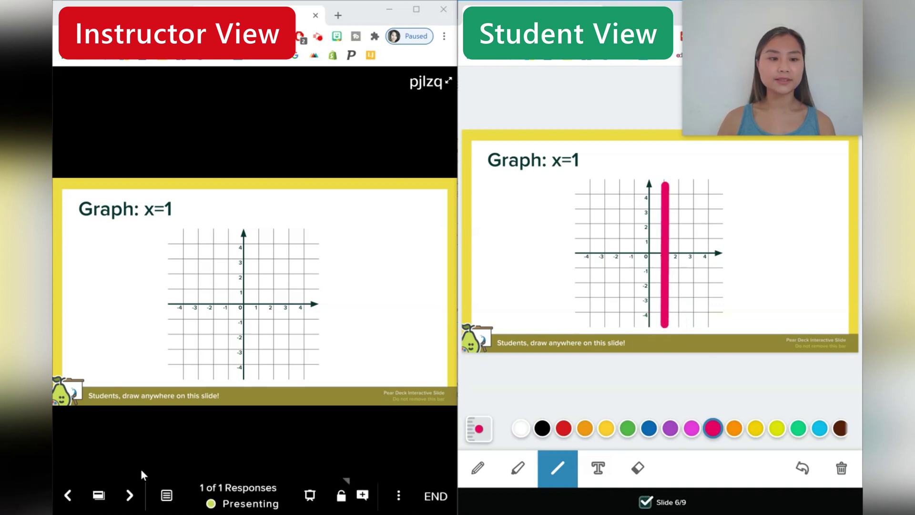
pyautogui.click(135, 495)
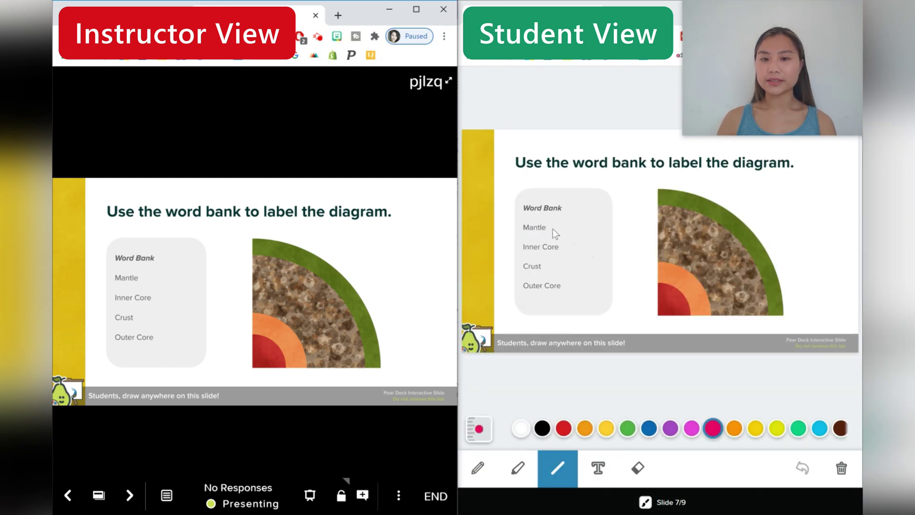
# Connect Mantle and Inner Core to their Earth layers, then advance to the map slide.
pyautogui.moveTo(550, 227); pyautogui.dragTo(677, 234)
pyautogui.moveTo(564, 248)
pyautogui.mouseDown()
pyautogui.moveTo(614, 292)
pyautogui.moveTo(672, 314)
pyautogui.mouseUp()
pyautogui.click(136, 496)
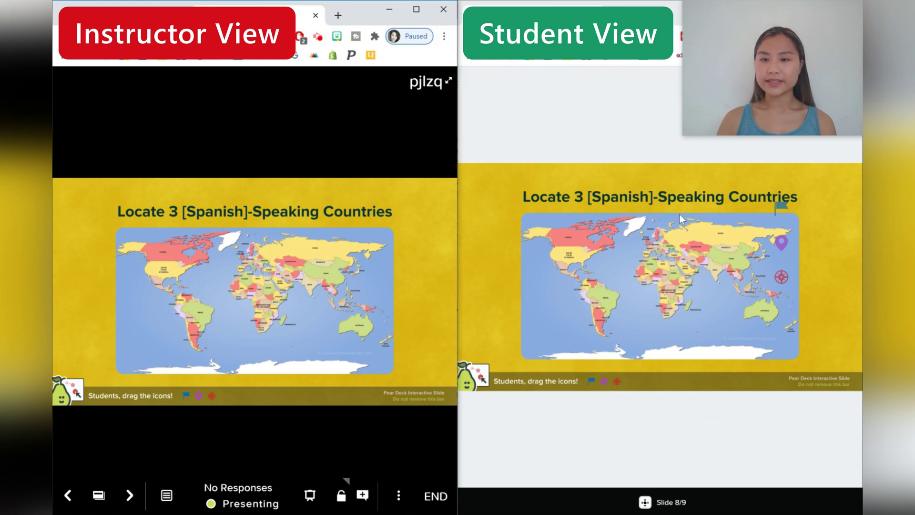
# Place the teal flag over Mongolia and China and the purple pin in the Indian Ocean.
pyautogui.moveTo(781, 206); pyautogui.dragTo(672, 292)
pyautogui.moveTo(782, 251); pyautogui.dragTo(729, 312)
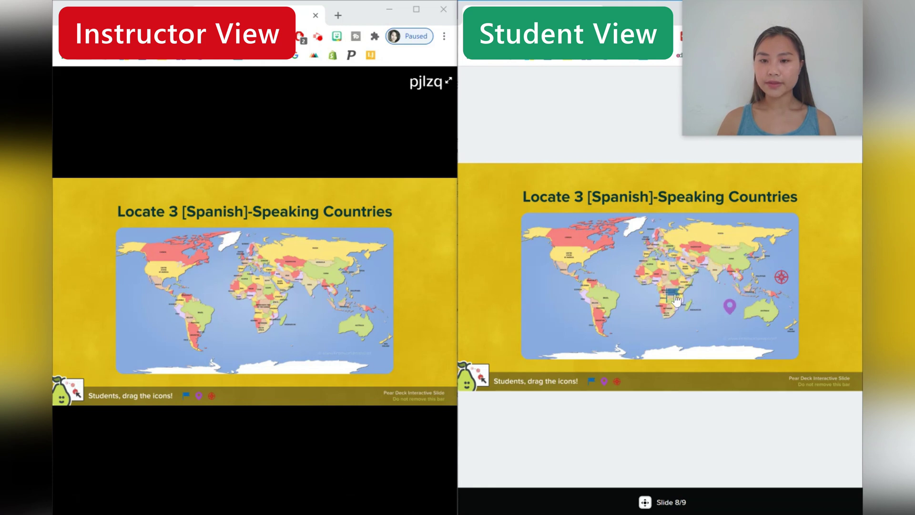
pyautogui.moveTo(674, 300); pyautogui.dragTo(654, 253)
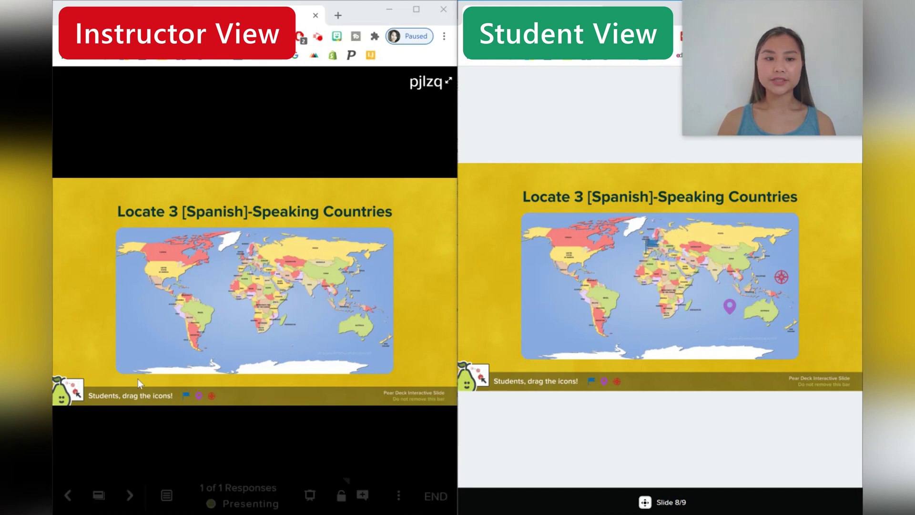
# Jump to the final reflection slide and begin ending the session from the instructor window.
pyautogui.click(119, 495)
pyautogui.click(129, 495)
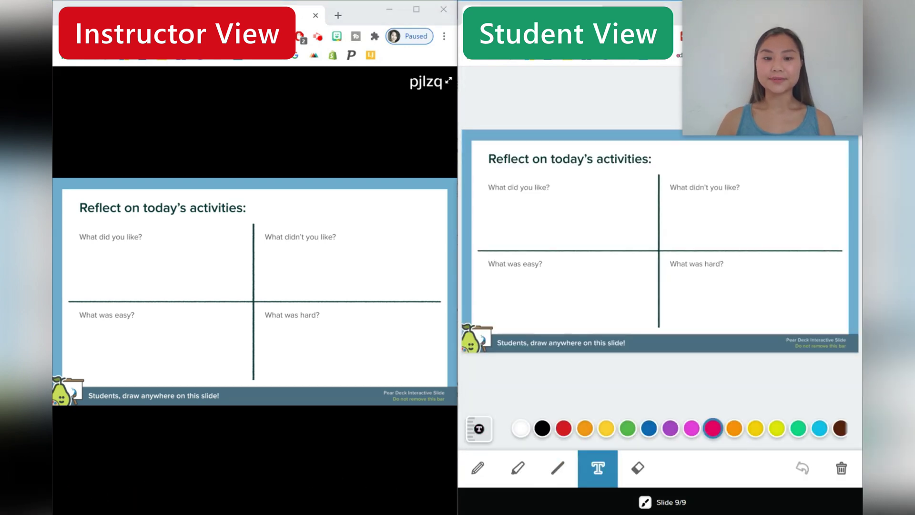
pyautogui.click(253, 419)
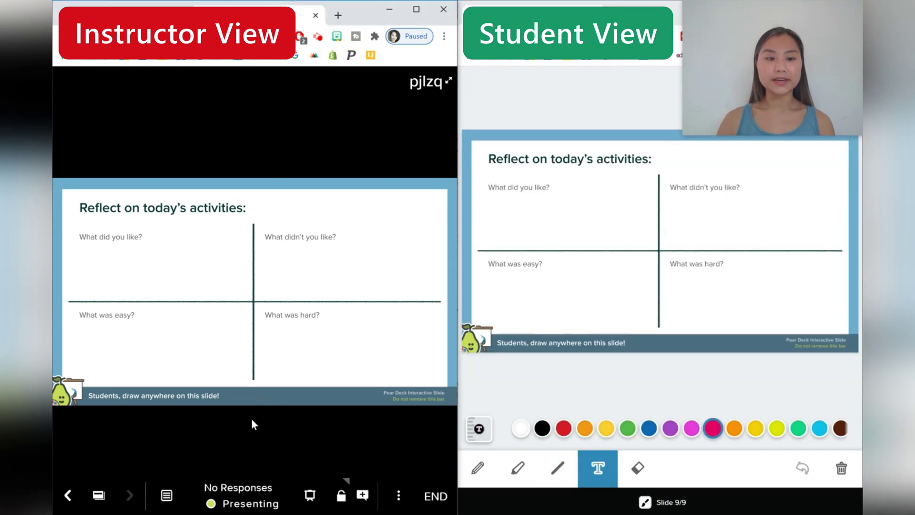
pyautogui.click(436, 496)
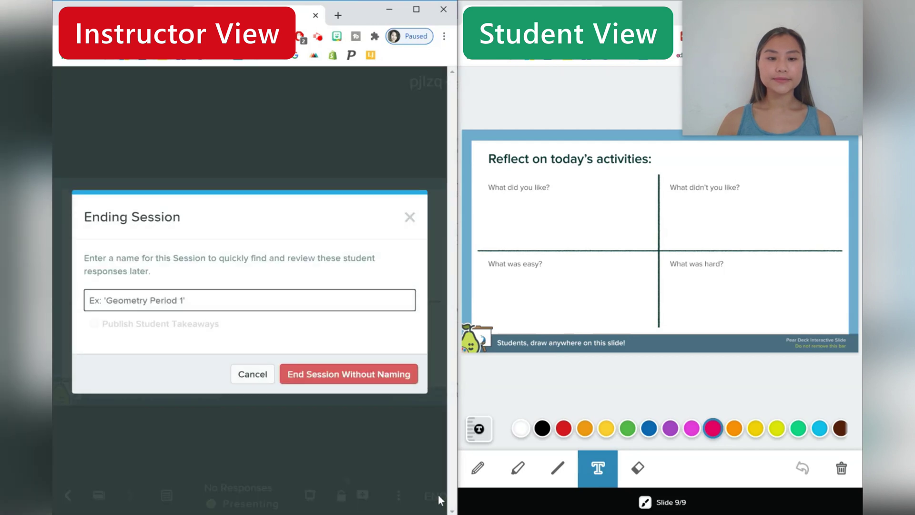
# End the session saved as 'Testing' with takeaways published, and copy the takeaways link.
pyautogui.click(247, 296)
pyautogui.write('Testing')
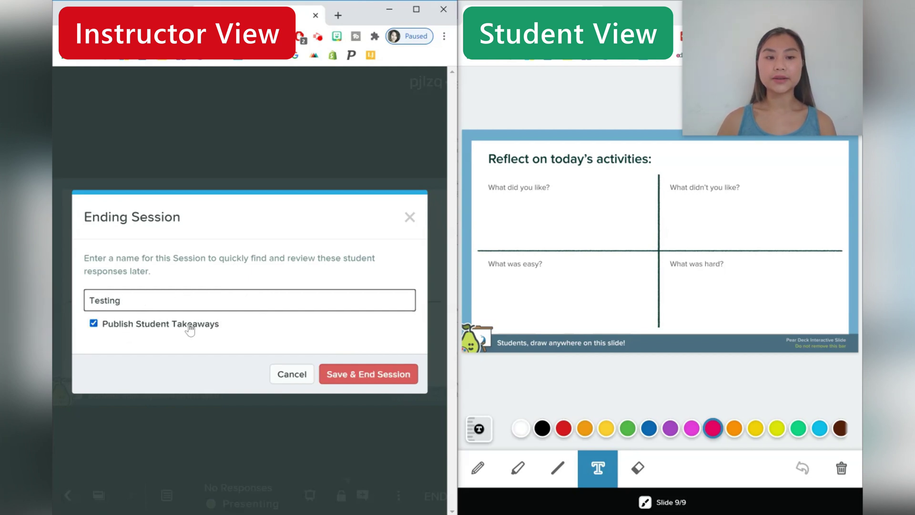
pyautogui.click(362, 379)
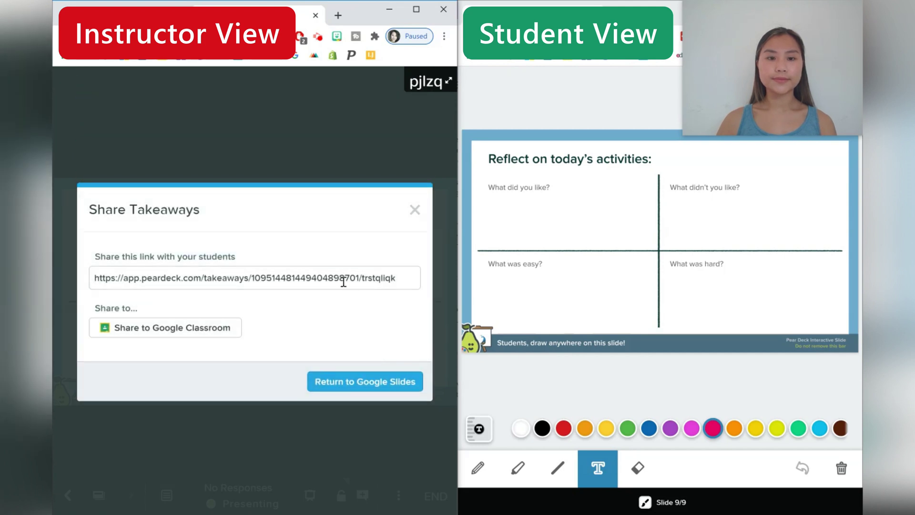
pyautogui.click(343, 281)
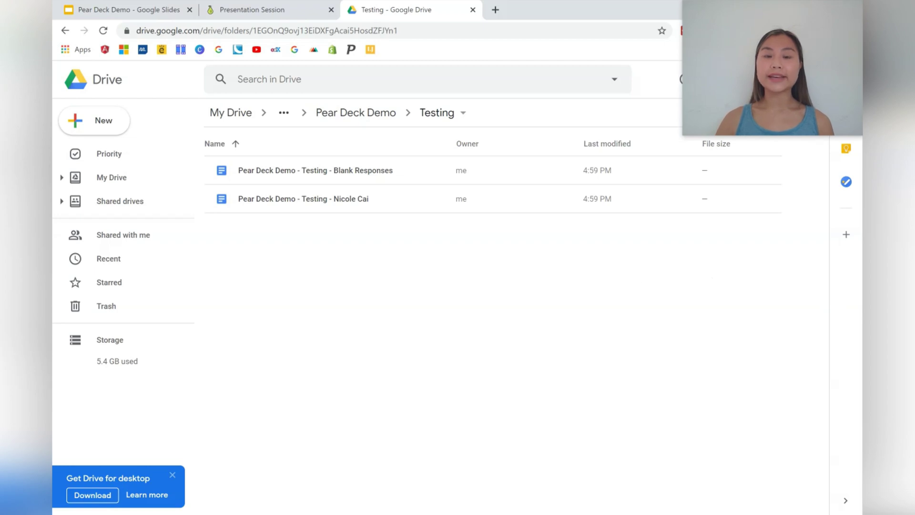
# Open the student's takeaways doc, scroll through its response tables, and close it with Ctrl+W.
pyautogui.doubleClick(425, 206)
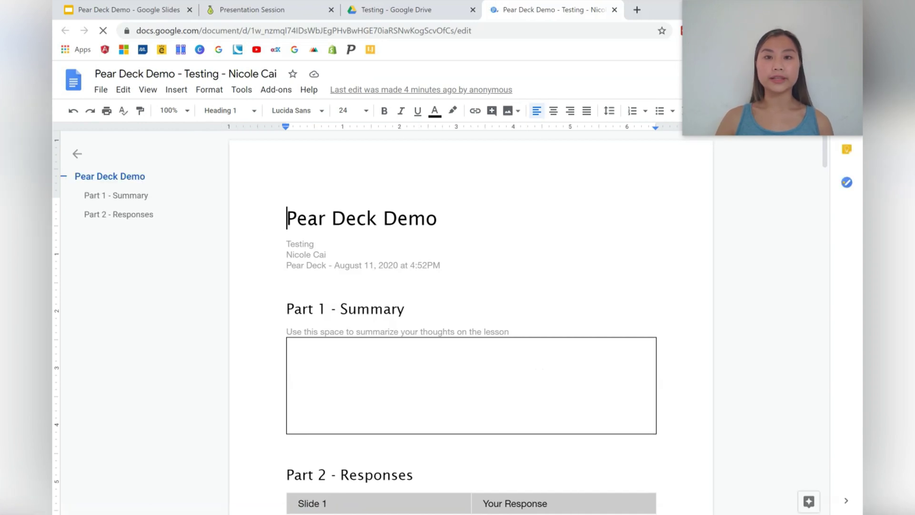
pyautogui.scroll(-4, 714, 288)
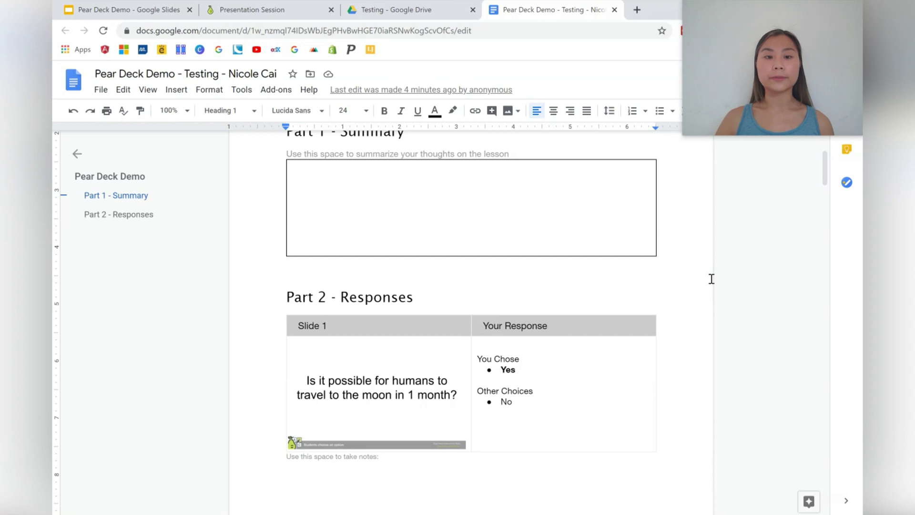
pyautogui.scroll(-1, 711, 279)
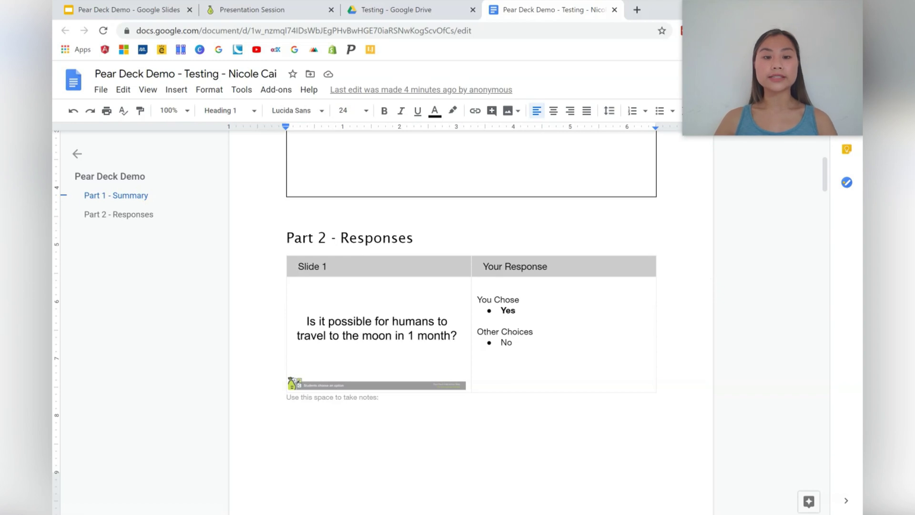
pyautogui.click(421, 413)
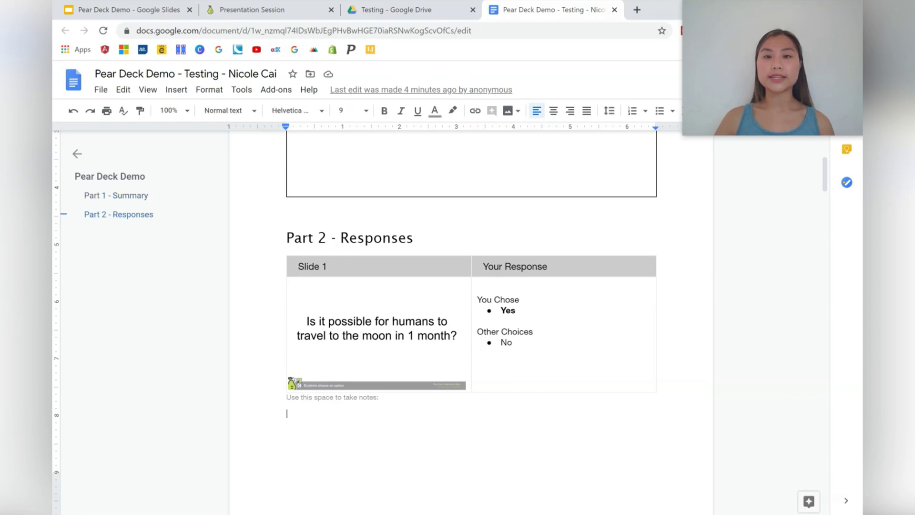
pyautogui.scroll(-9, 421, 418)
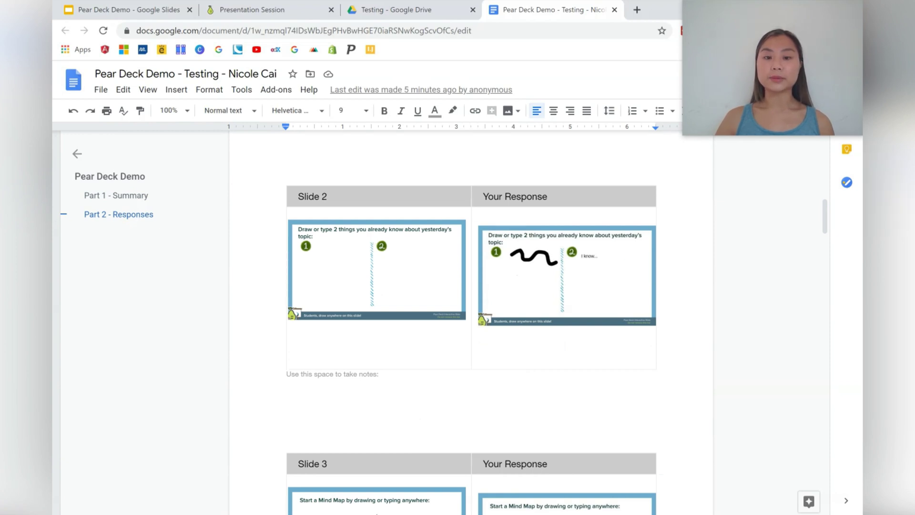
pyautogui.scroll(-6, 427, 397)
pyautogui.scroll(-1, 427, 396)
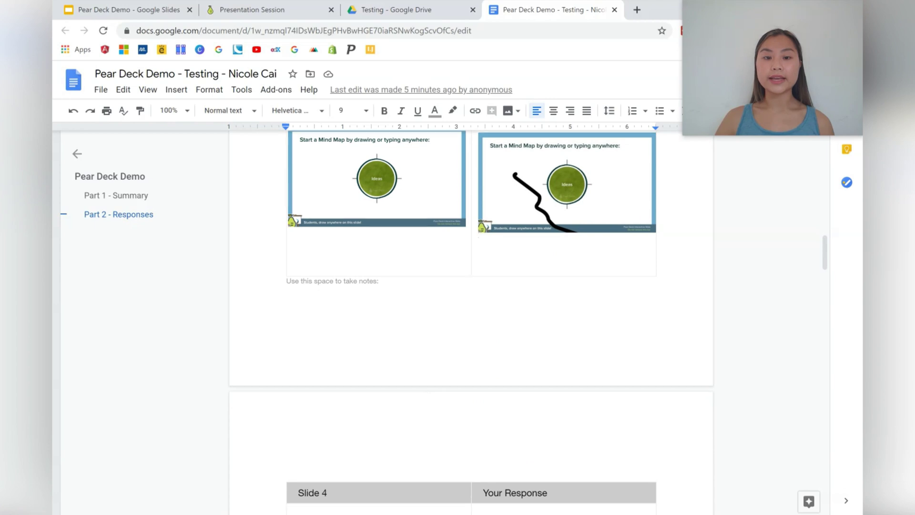
pyautogui.scroll(-6, 495, 173)
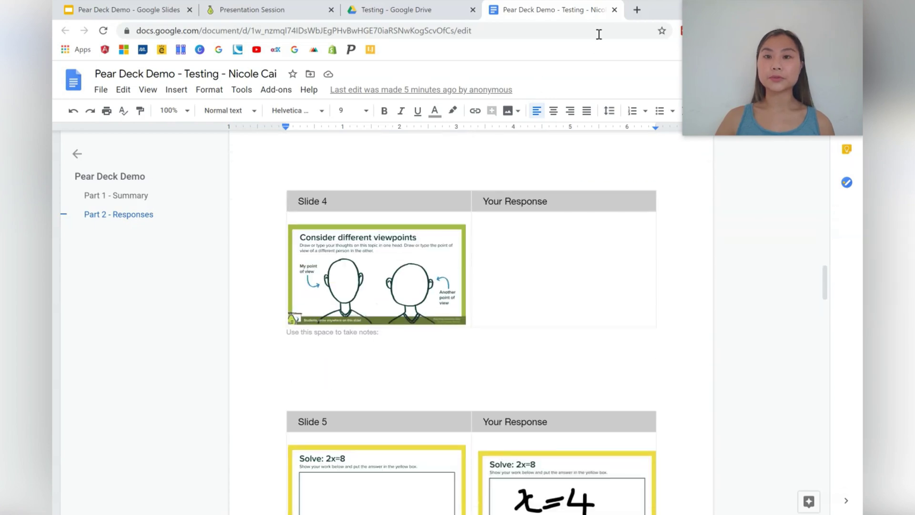
pyautogui.hotkey('ctrl', 'w')
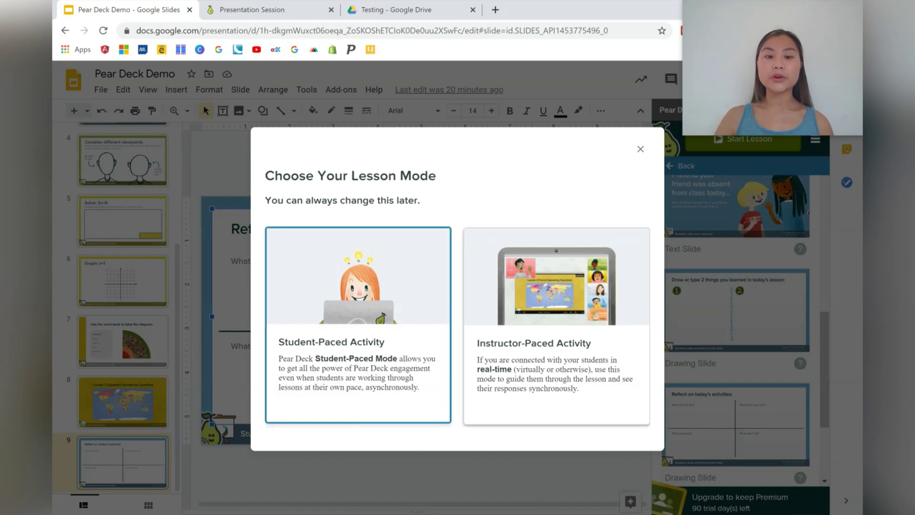
# Launch a student-paced session and paste its copied student link into another tab's address bar.
pyautogui.click(403, 353)
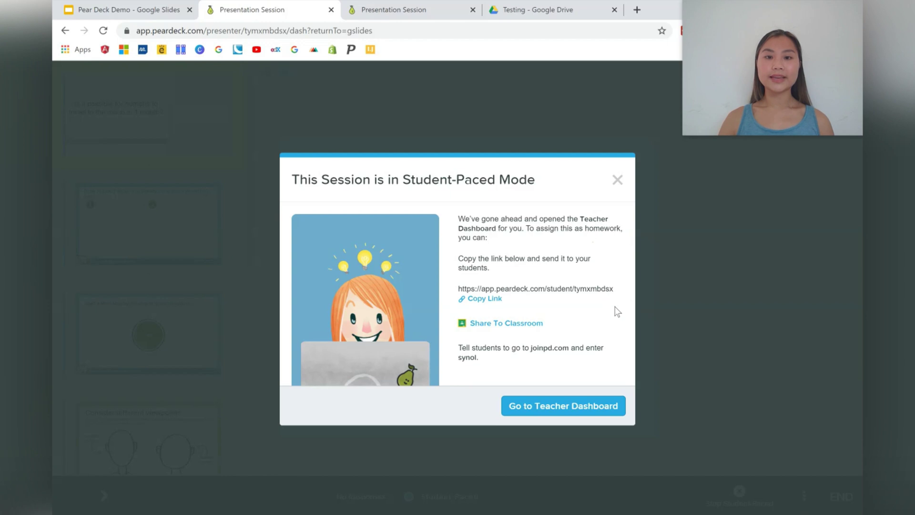
pyautogui.tripleClick(596, 291)
pyautogui.hotkey('ctrl', 'c')
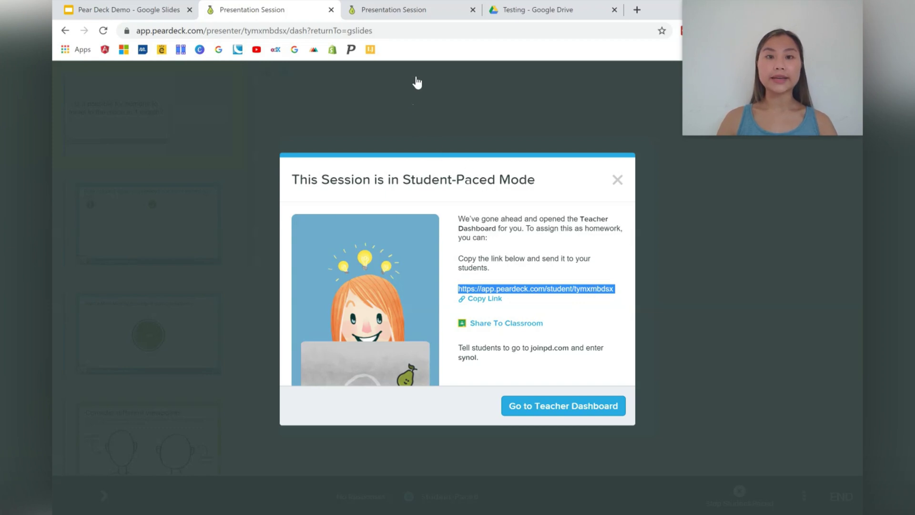
pyautogui.click(420, 9)
pyautogui.click(402, 26)
pyautogui.hotkey('ctrl', 'v')
# Join the session from the student link, check in as happy, and answer Yes to the moon question.
pyautogui.press('Return')
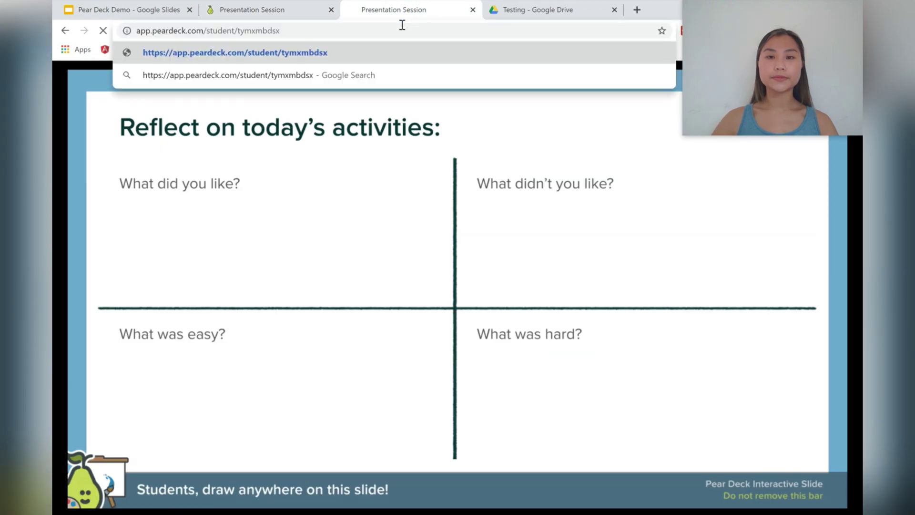
pyautogui.click(615, 10)
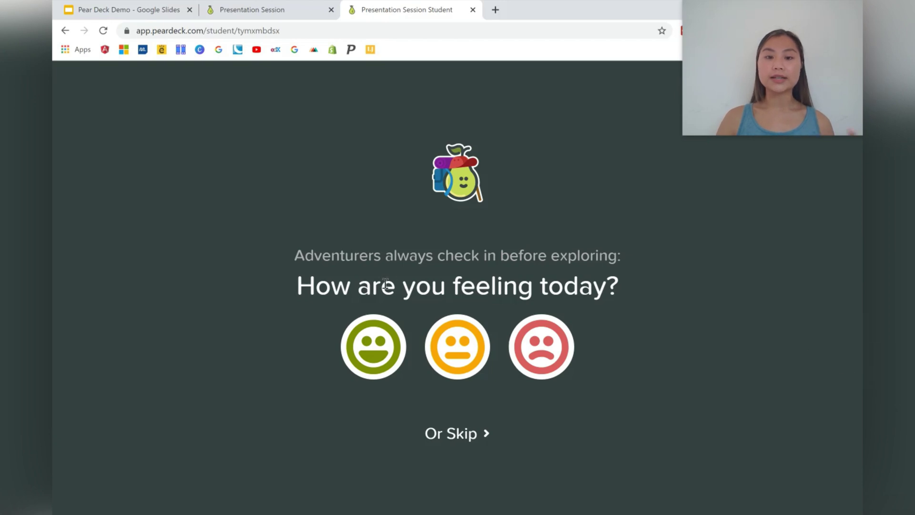
pyautogui.click(373, 346)
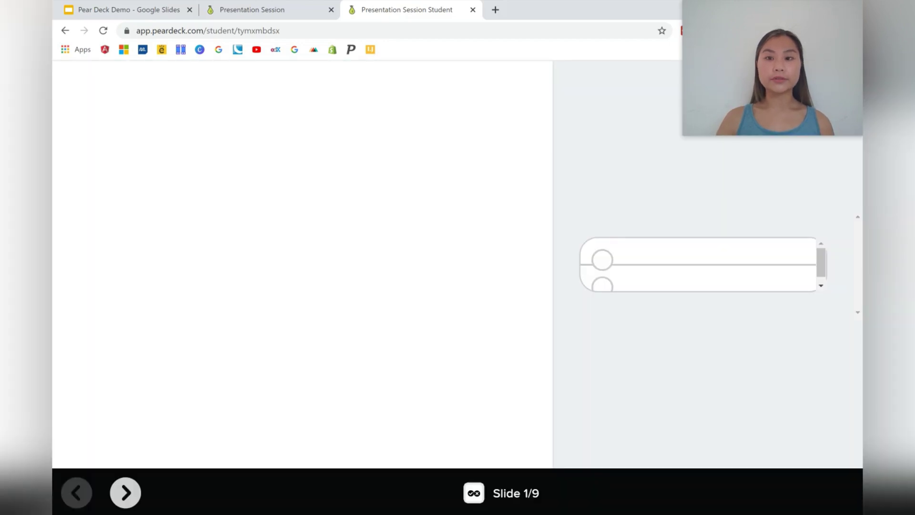
pyautogui.click(599, 258)
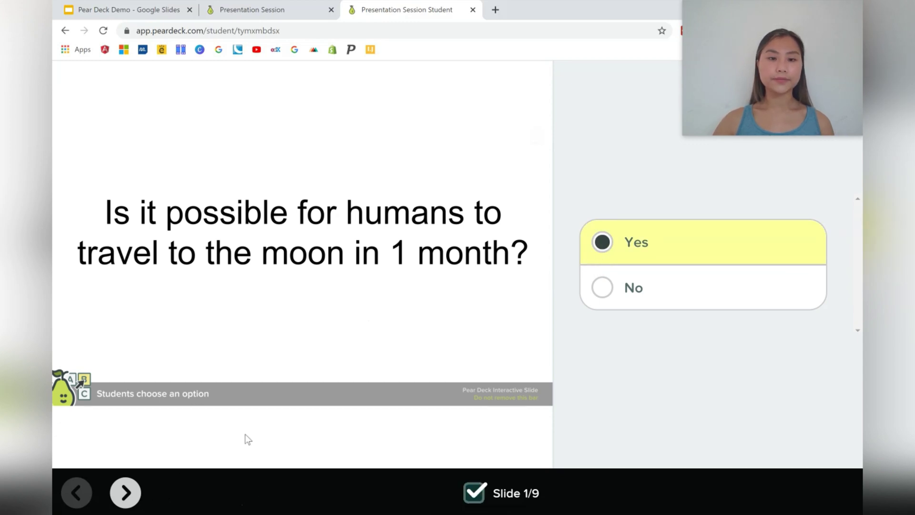
# On slide 2, draw a black line across section 1 and submit it.
pyautogui.click(123, 493)
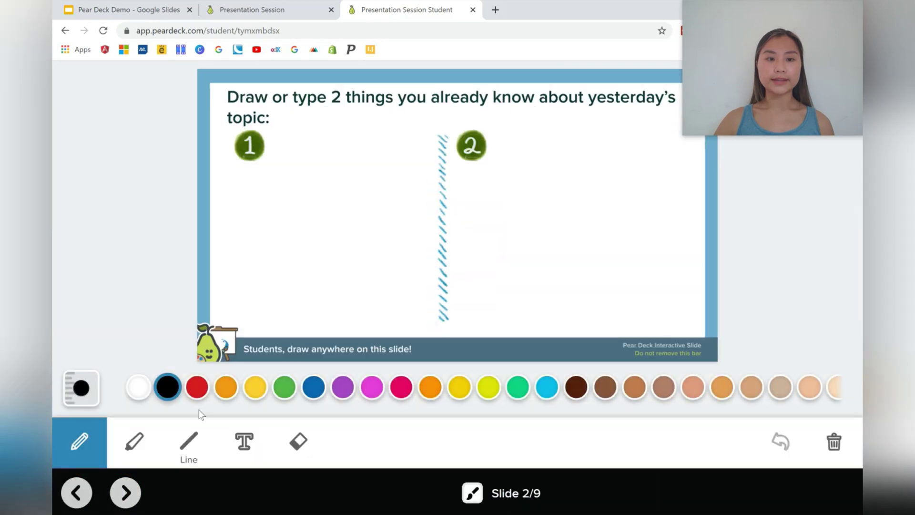
pyautogui.moveTo(250, 208)
pyautogui.mouseDown()
pyautogui.moveTo(295, 238)
pyautogui.moveTo(461, 275)
pyautogui.mouseUp()
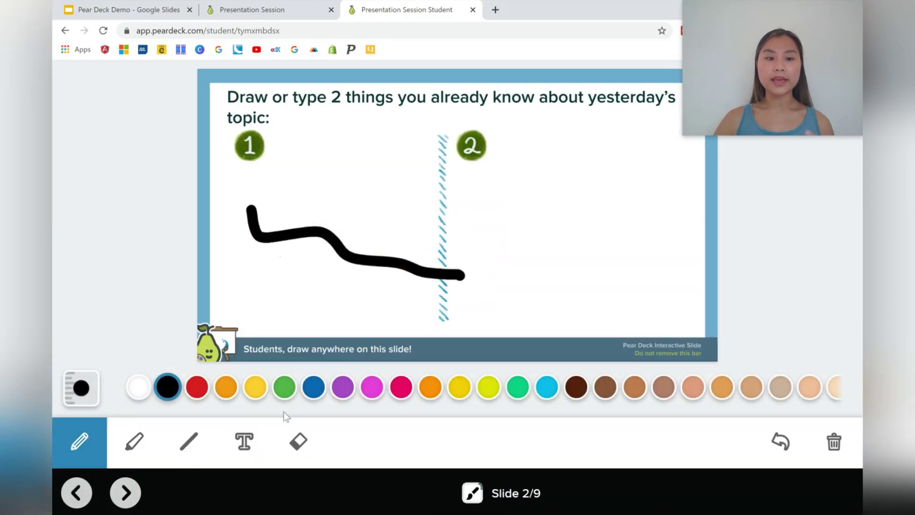
pyautogui.click(126, 492)
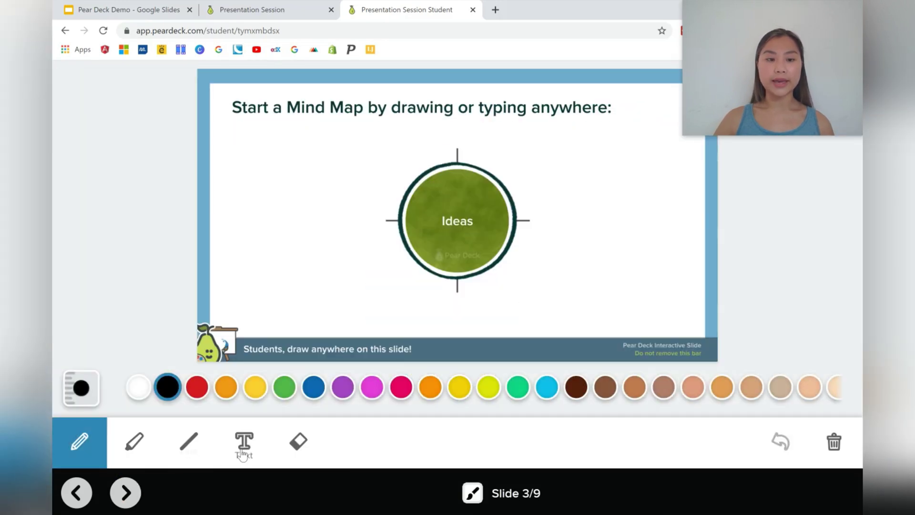
# Type 'My first idea is' beside the Ideas circle, then advance to slide 5.
pyautogui.click(244, 440)
pyautogui.click(543, 217)
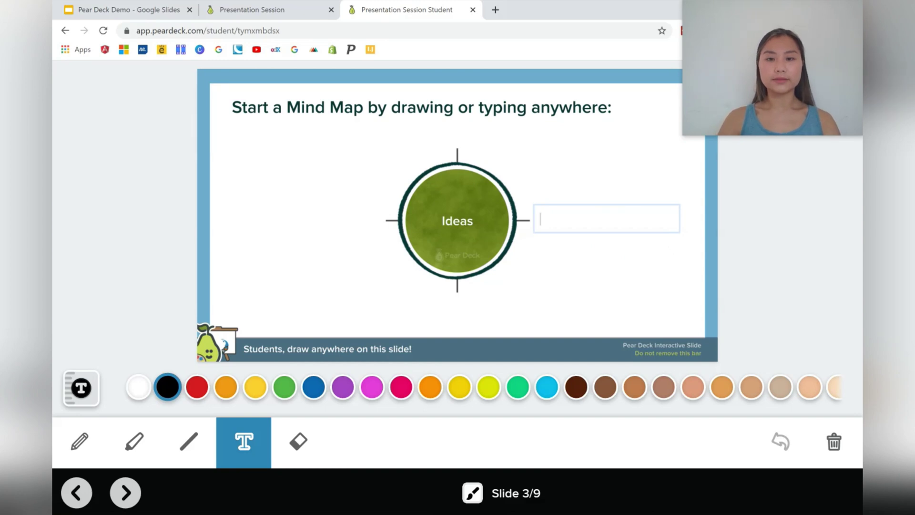
pyautogui.write('My first idea is...')
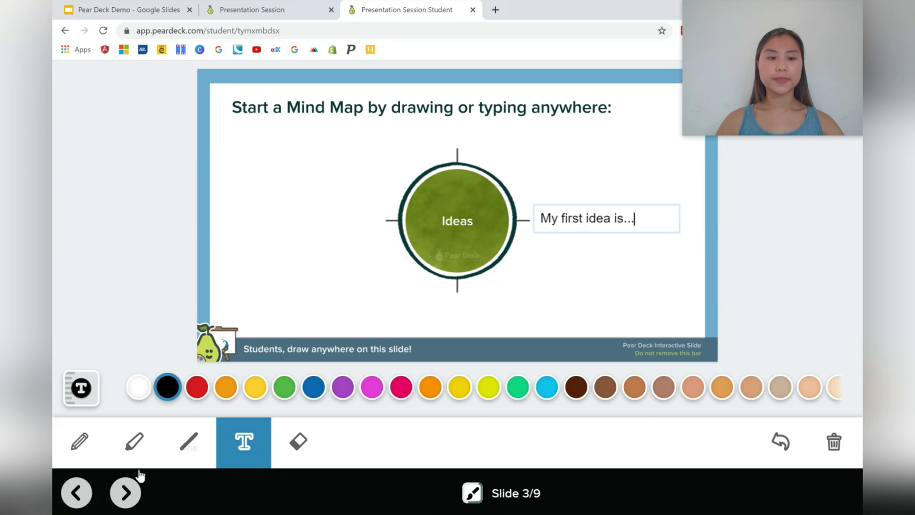
pyautogui.click(125, 492)
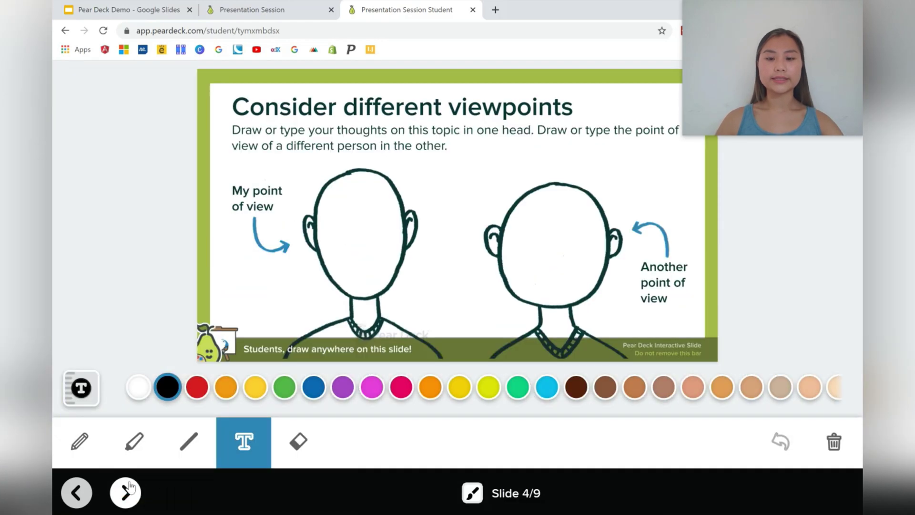
pyautogui.click(128, 488)
# Advance the student view through slides 6 and 7 to the map slide 8, then return to the instructor's tab.
pyautogui.press('Right')
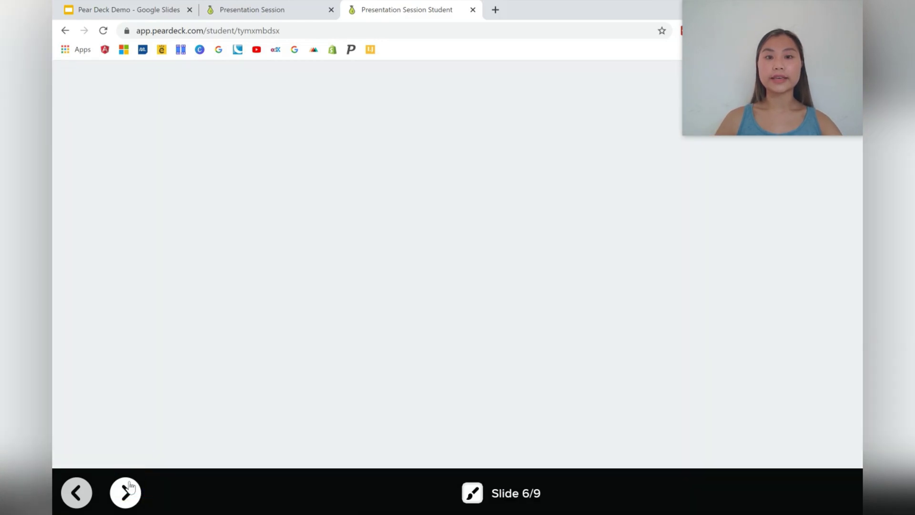
pyautogui.press('Right')
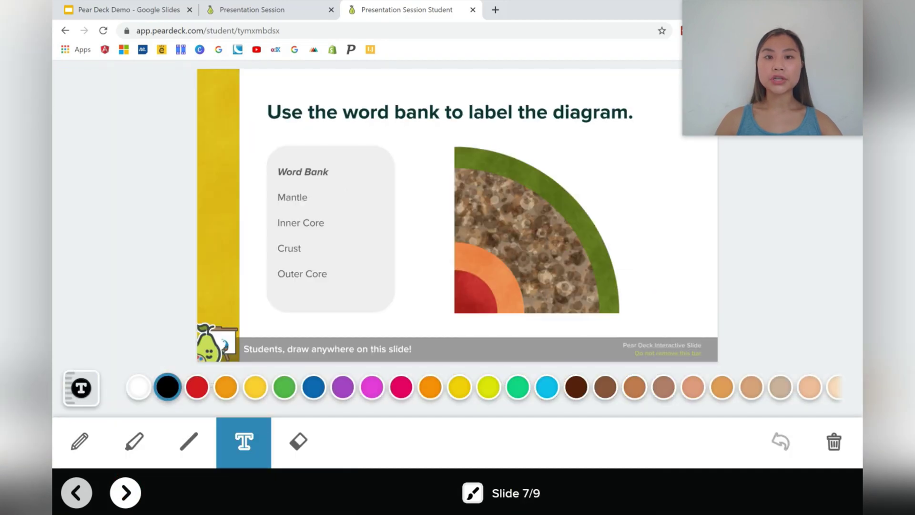
pyautogui.click(126, 492)
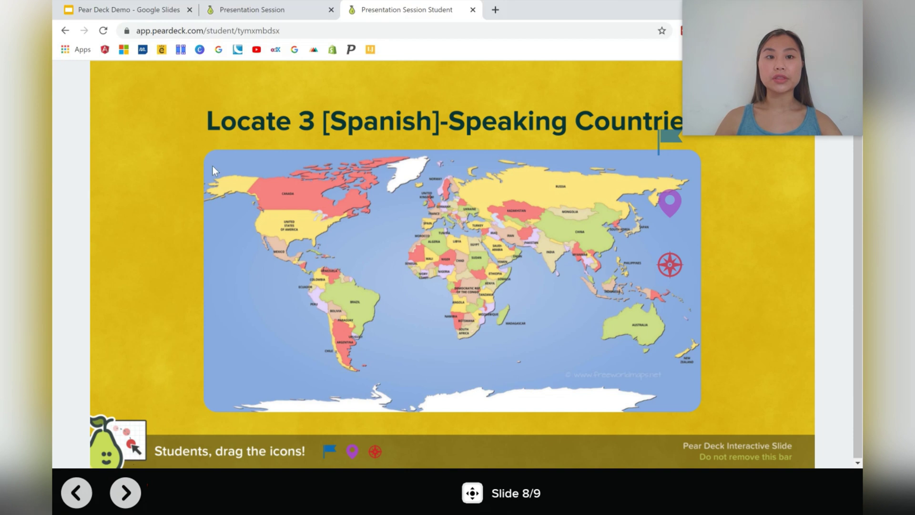
pyautogui.click(281, 6)
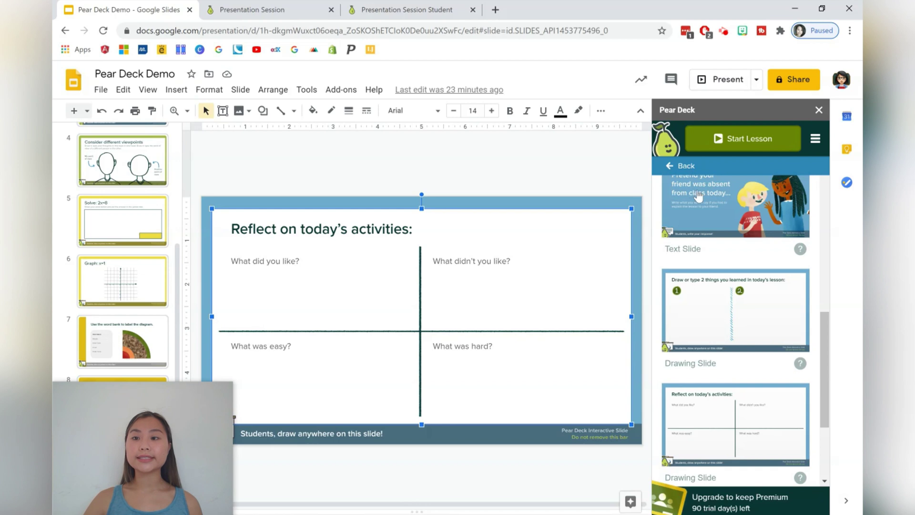
# Choose Review Sessions from the Pear Deck sidebar's menu to list past sessions.
pyautogui.click(814, 141)
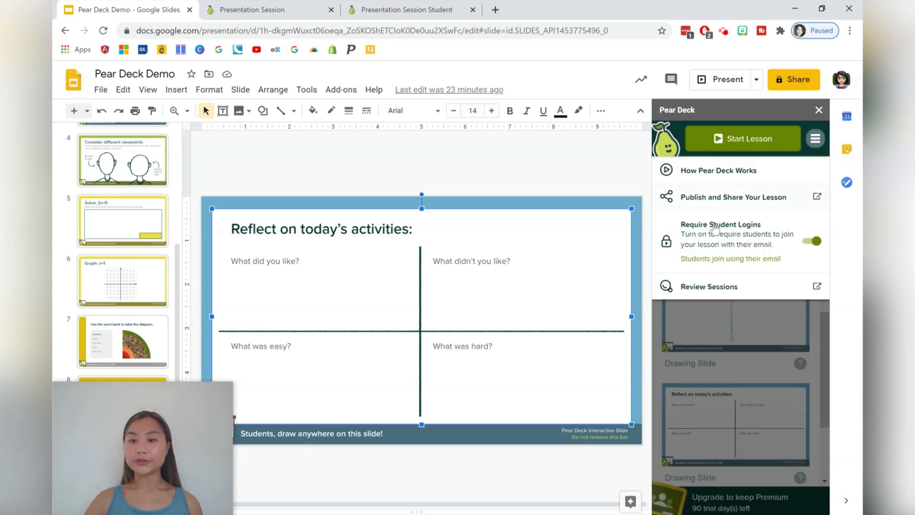
pyautogui.click(702, 286)
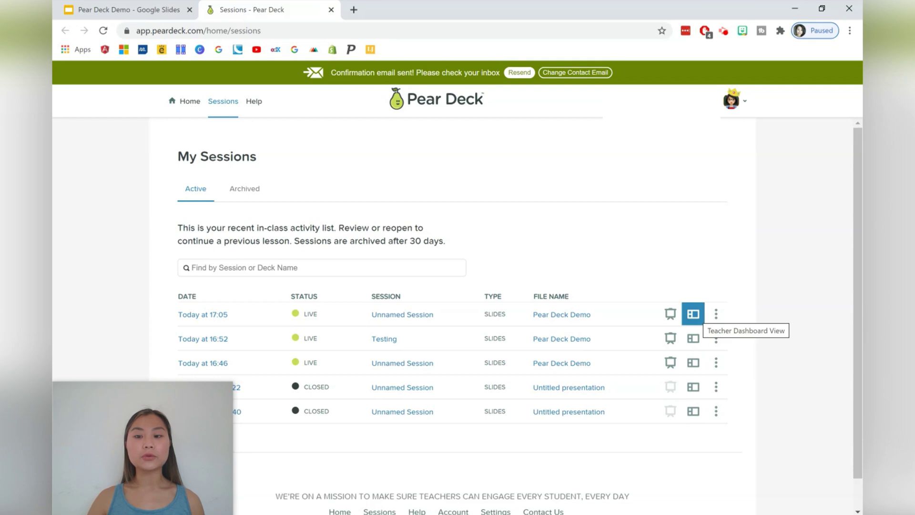
# End the newest live session, from Today at 17:05, using its row menu.
pyautogui.click(715, 317)
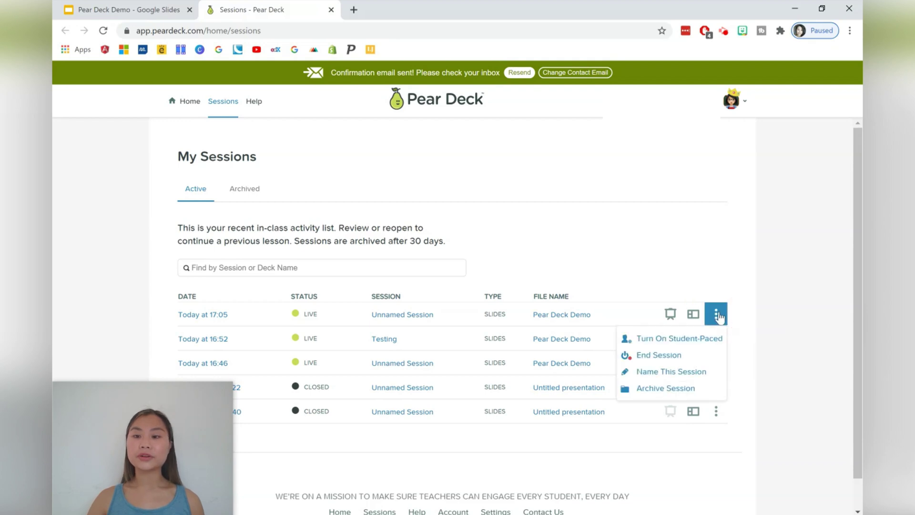
pyautogui.click(672, 361)
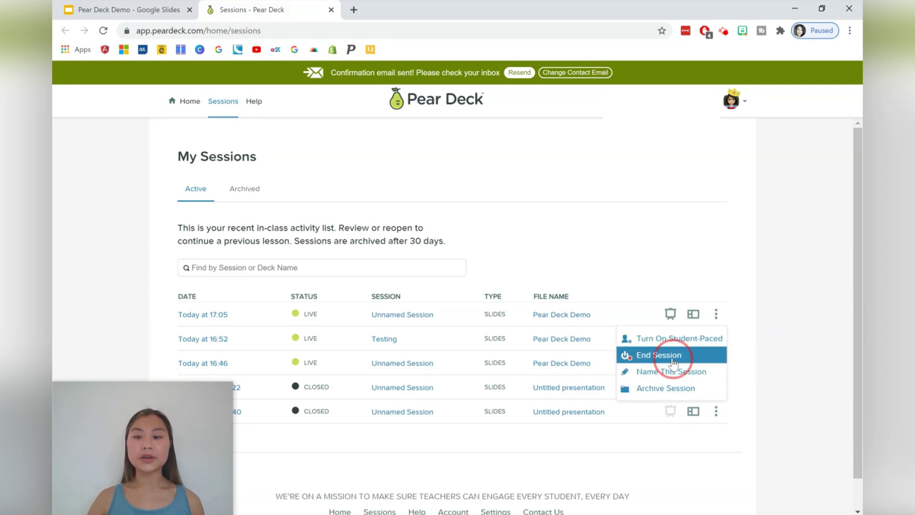